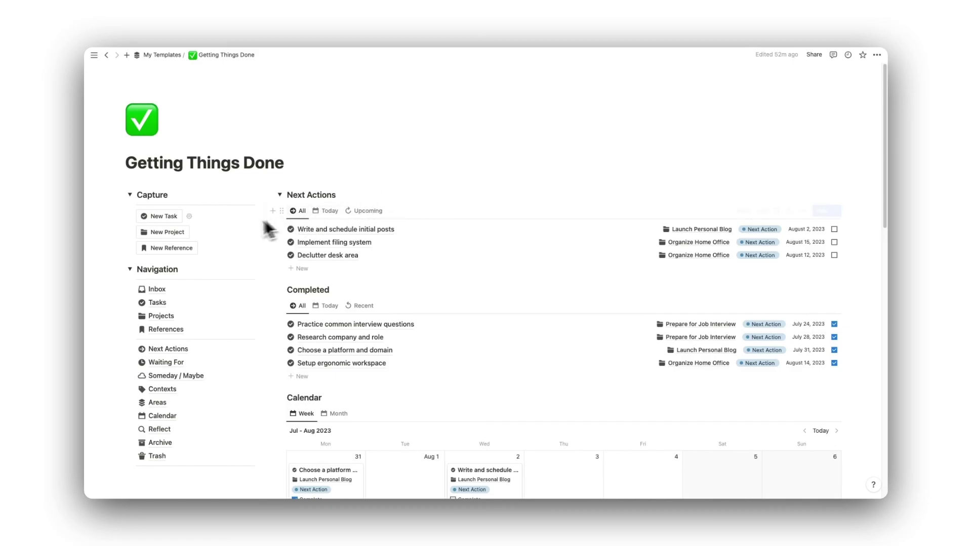
Create a task titled 'Buy Groceries' from the dashboard's Capture area and close its page.
click(164, 218)
text(Buy Groceries)
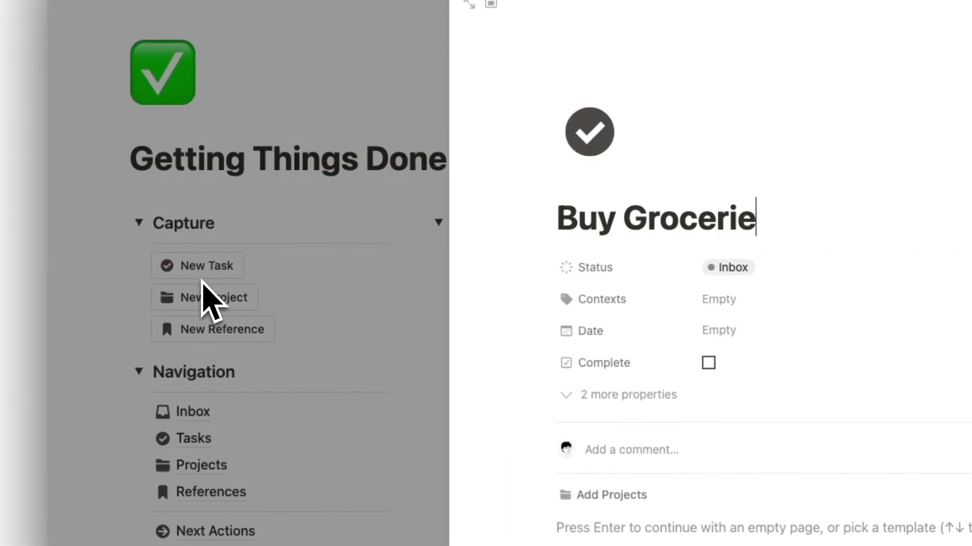
click(220, 265)
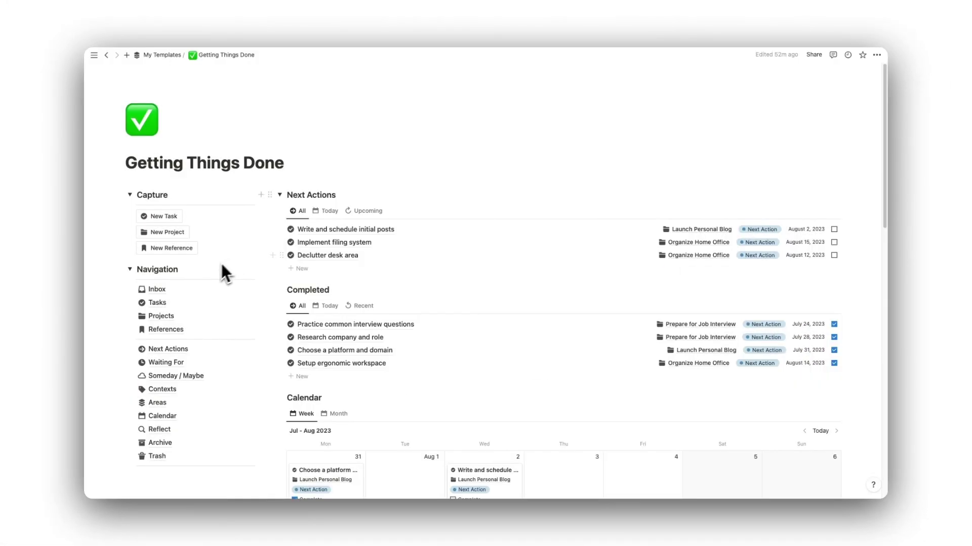
Go to the Inbox page and view Buy Groceries' status options without changing them.
click(158, 290)
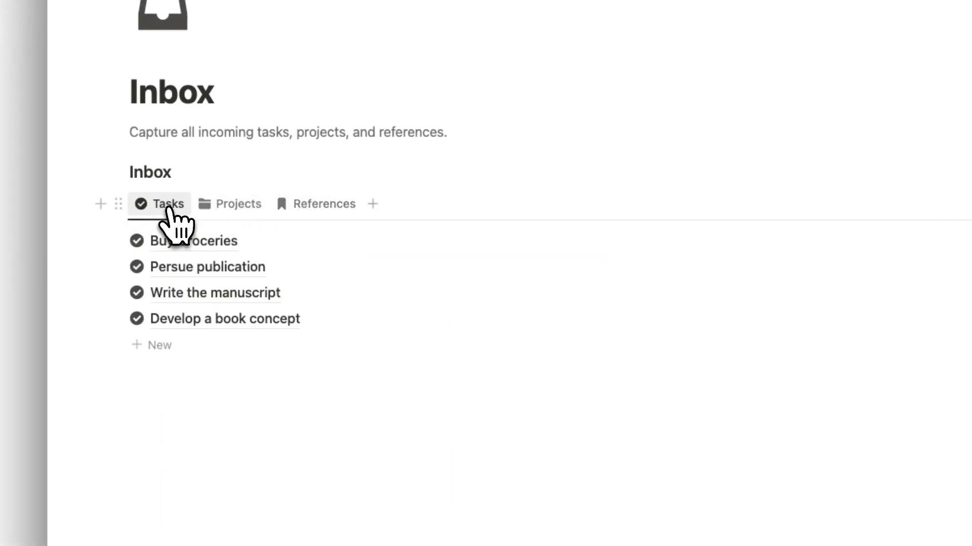
click(855, 240)
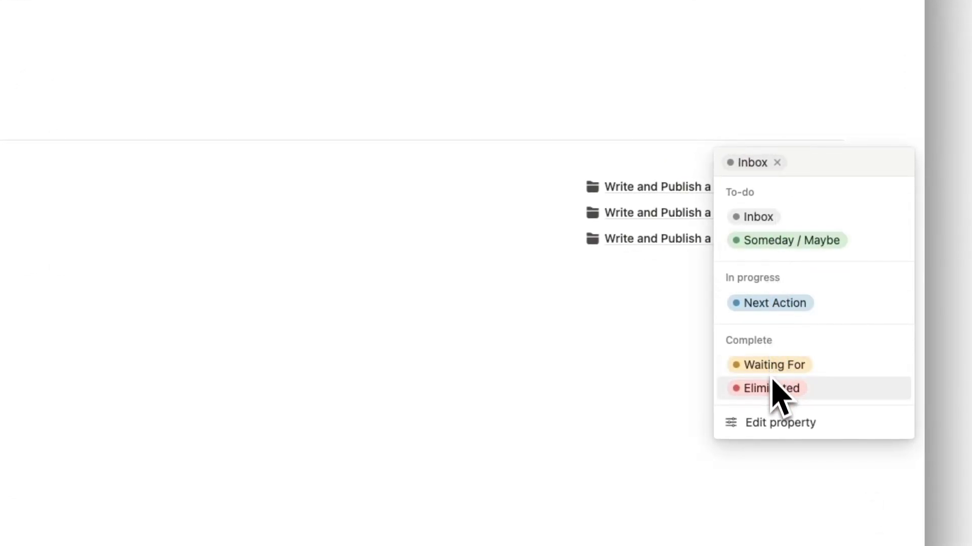
key(Escape)
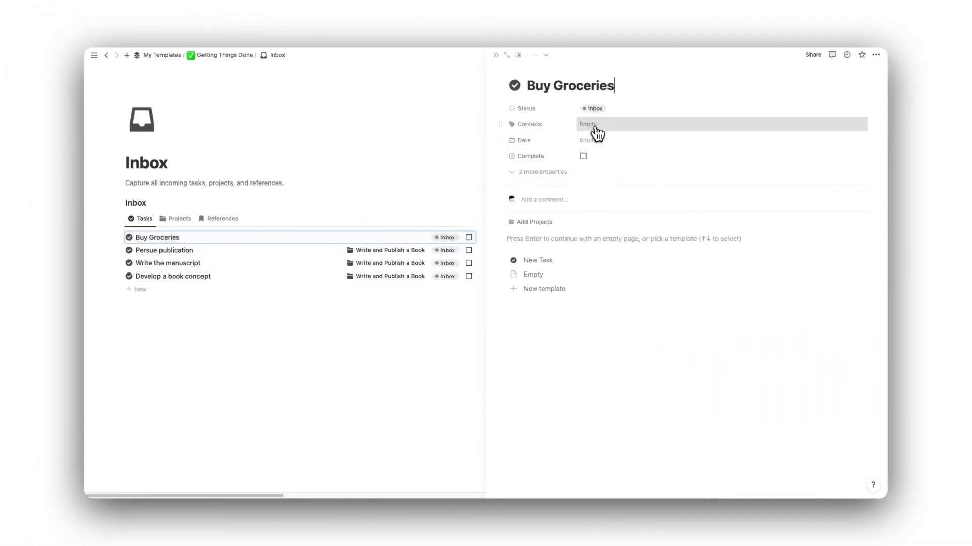
Tag Buy Groceries with the Supermarket and Low Energy contexts.
click(597, 133)
scroll(486, 348, down, 2)
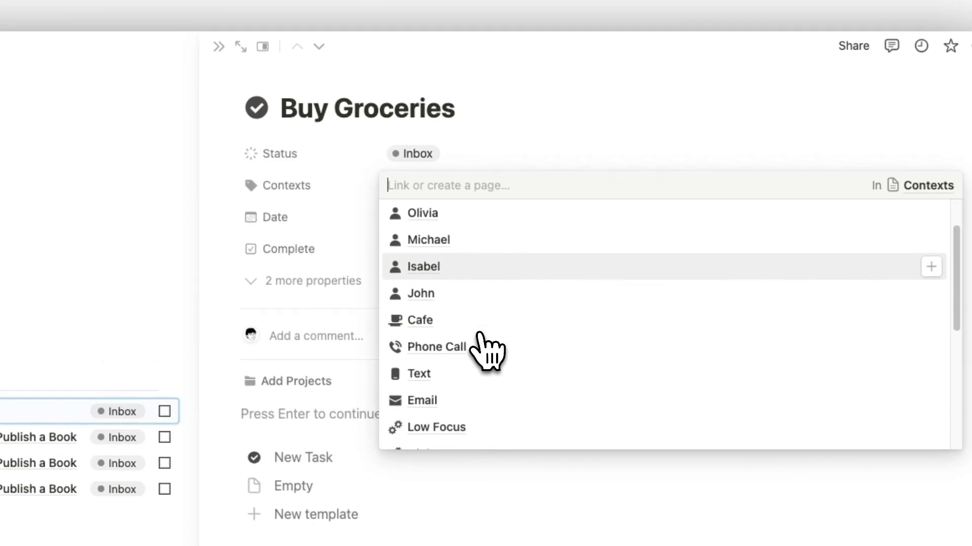
scroll(485, 349, down, 10)
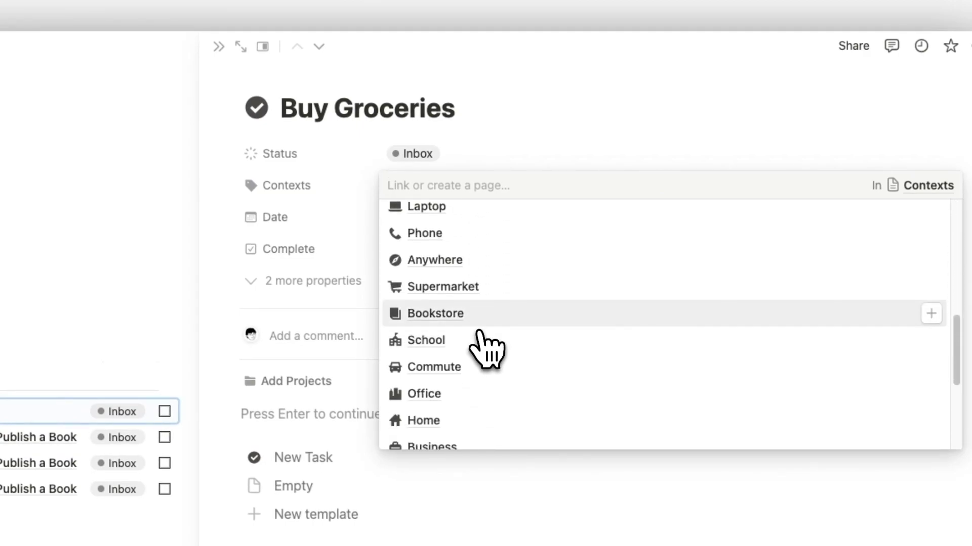
click(463, 290)
scroll(464, 295, down, 3)
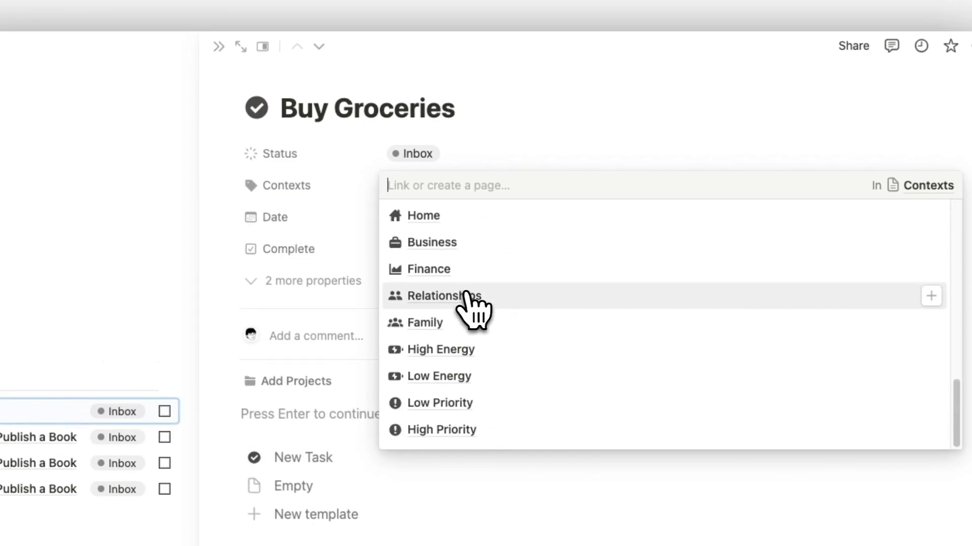
click(471, 376)
key(Escape)
Date Buy Groceries August 13, 2023, leave it unlinked to a project, and mark it Next Action.
click(434, 245)
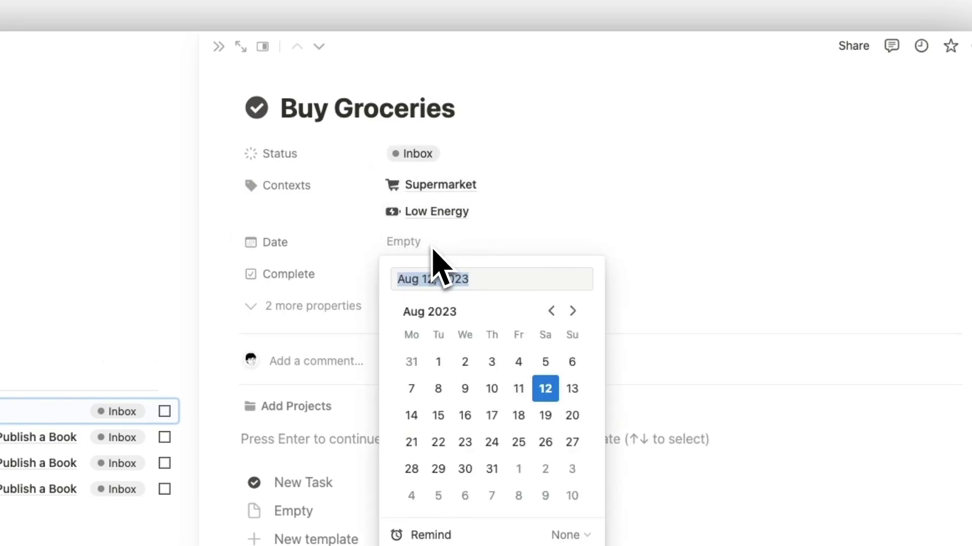
click(695, 296)
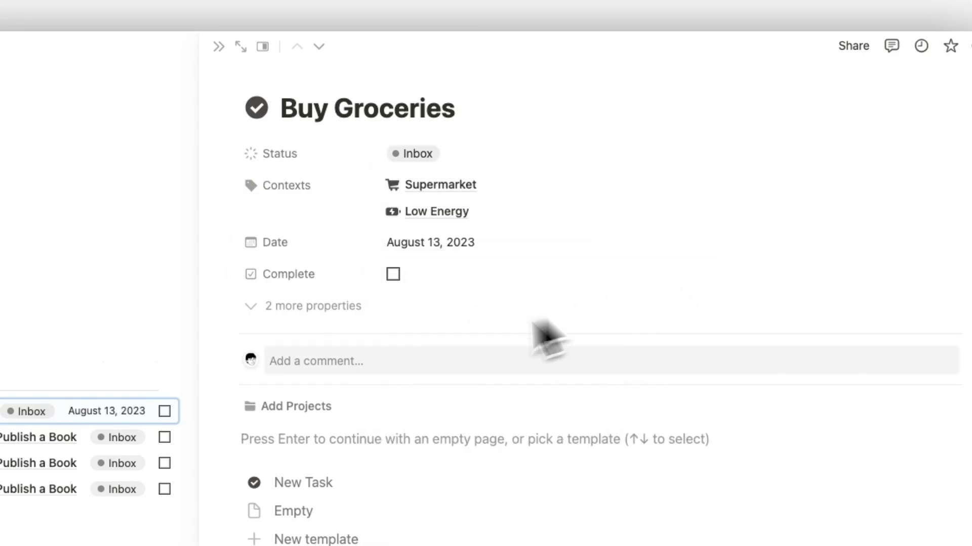
click(313, 408)
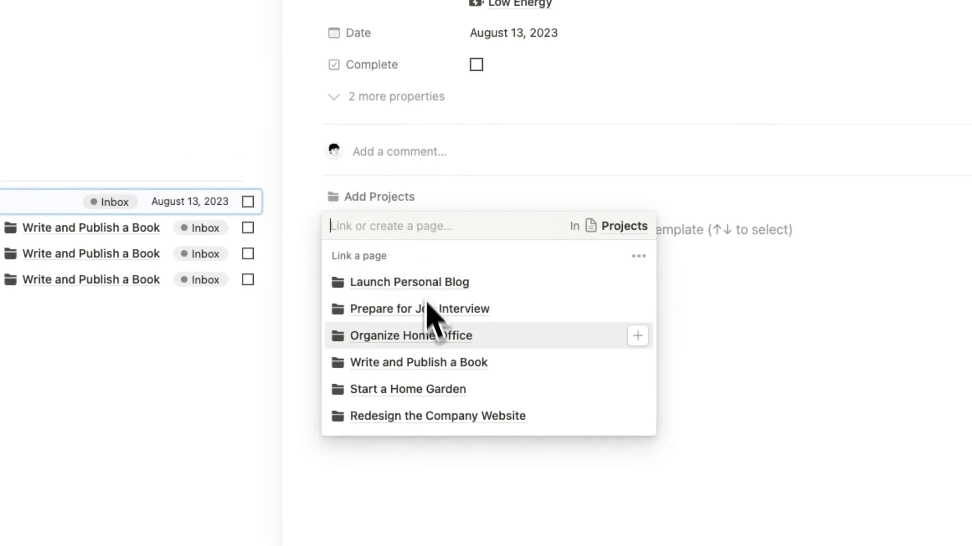
click(691, 120)
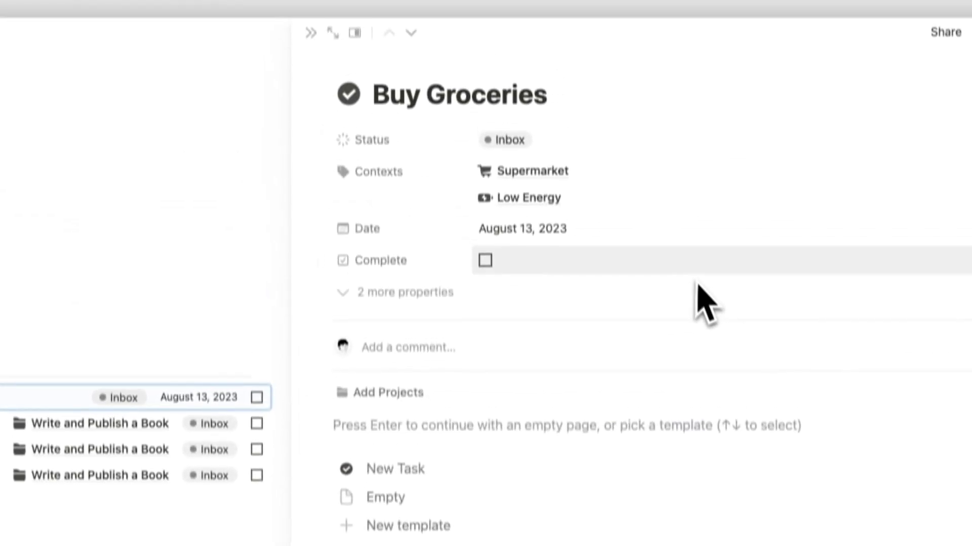
click(529, 175)
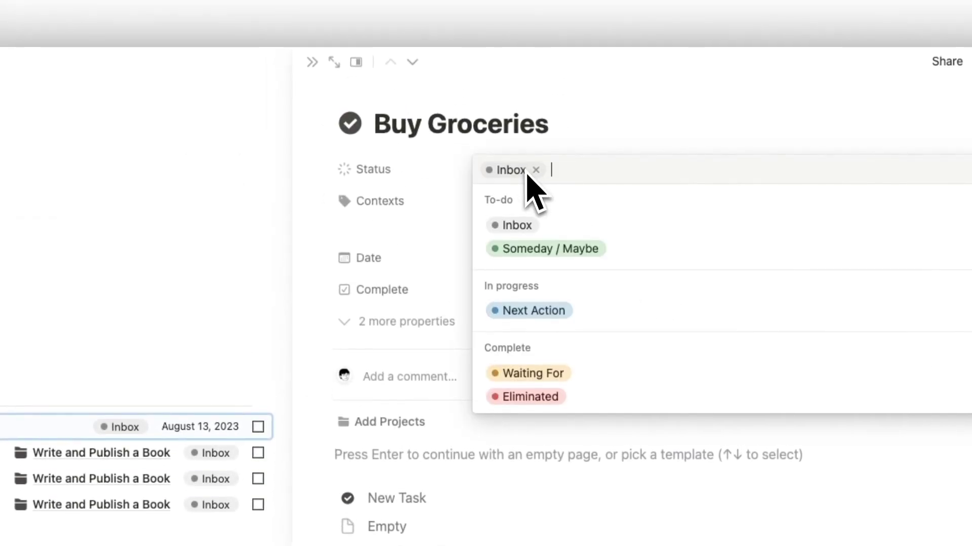
click(527, 310)
click(325, 63)
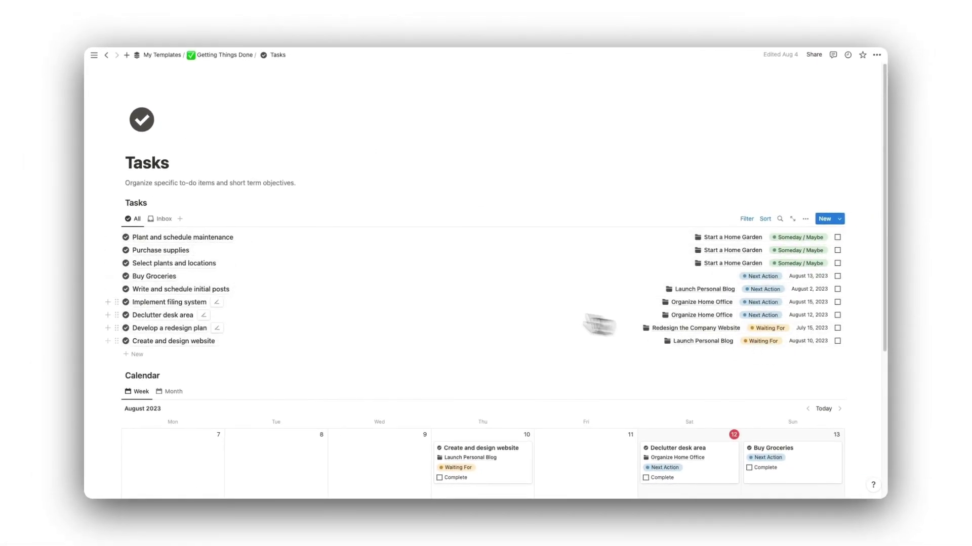
Toggle the Tasks page's Inbox and All views and try moving Buy Groceries in week and month calendars.
click(164, 220)
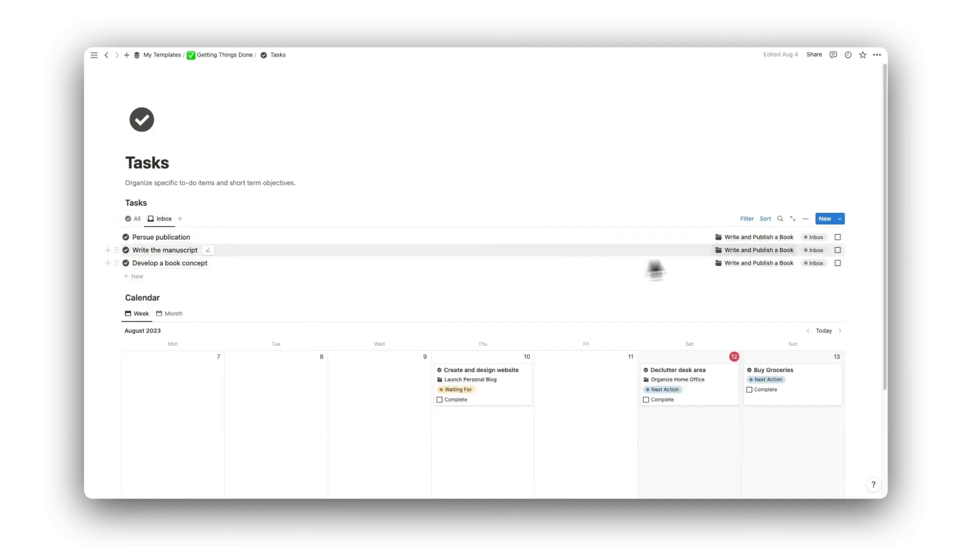
click(136, 219)
scroll(349, 311, down, 5)
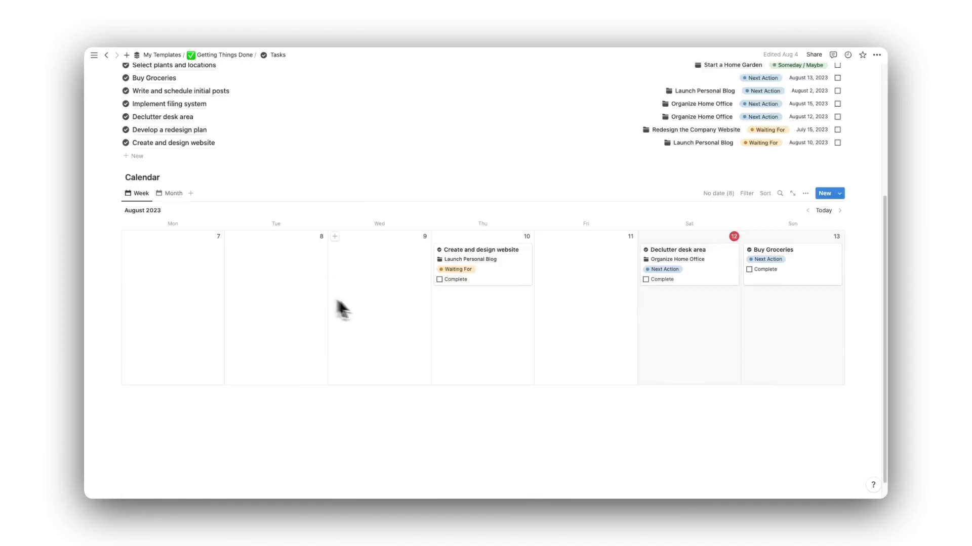
drag(791, 278, 737, 289)
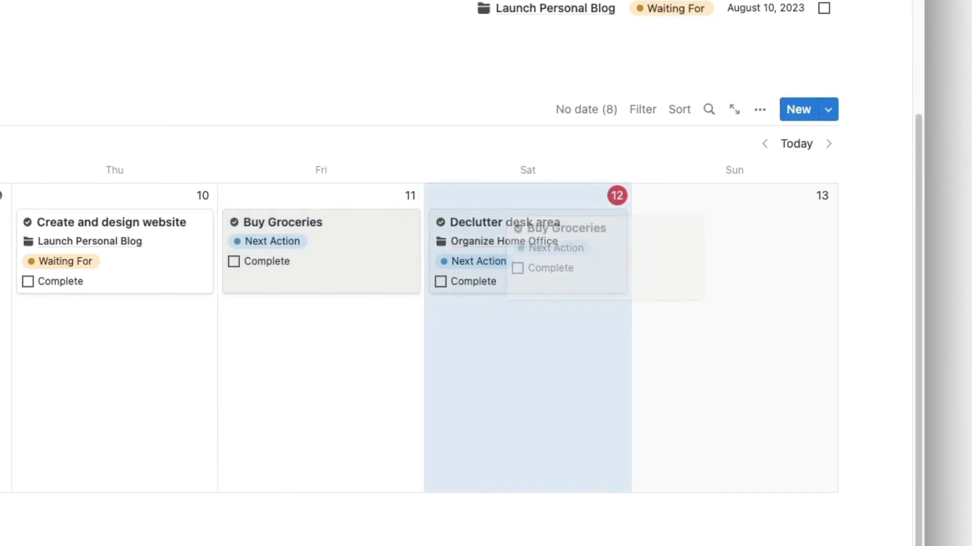
click(171, 180)
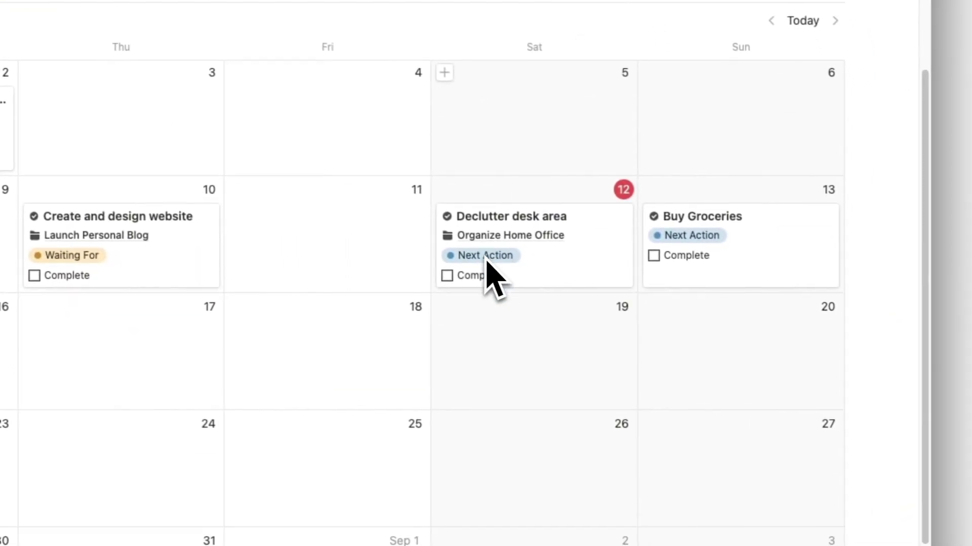
mouse_move(733, 269)
mouse_down()
mouse_move(546, 368)
mouse_move(460, 329)
mouse_move(341, 242)
mouse_move(727, 265)
mouse_up()
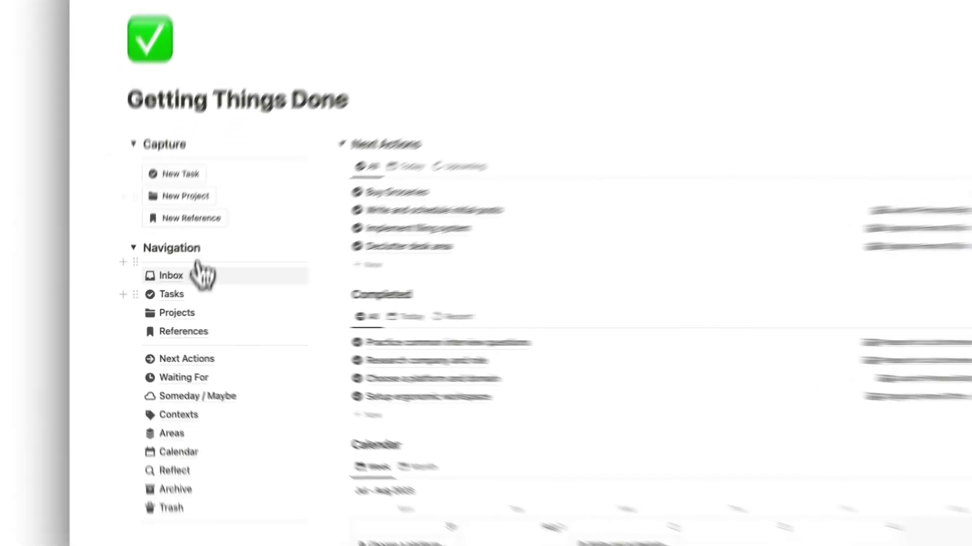
Open the Projects page and switch between its Inbox and All project views.
click(199, 312)
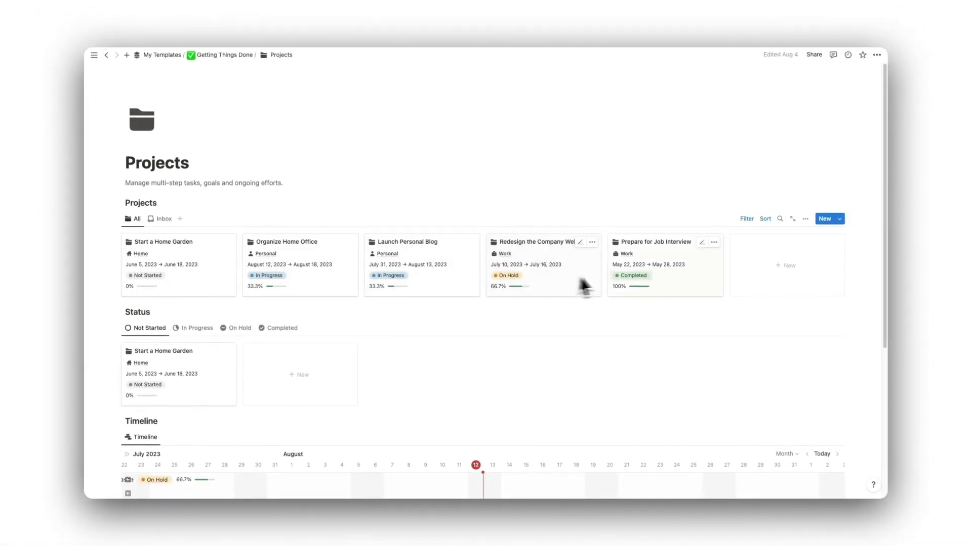
click(163, 220)
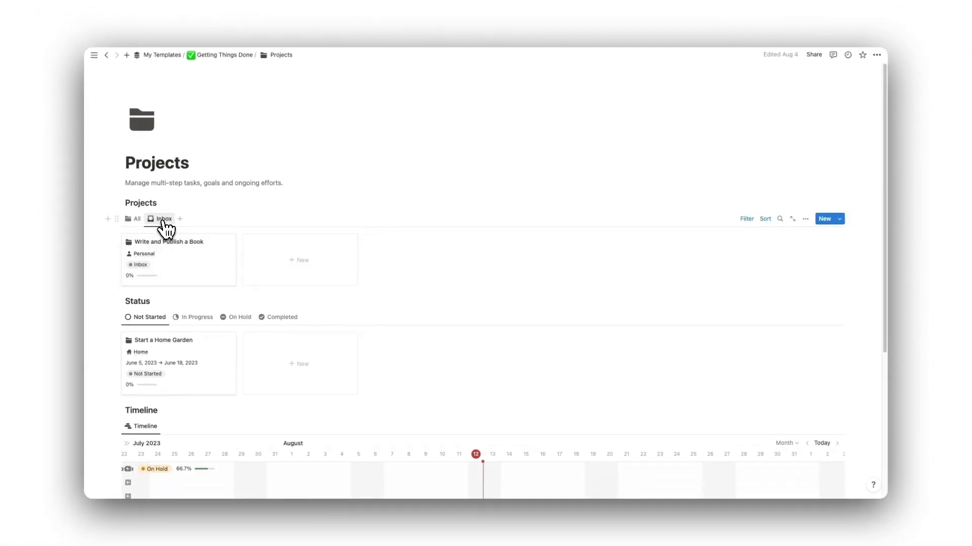
click(135, 219)
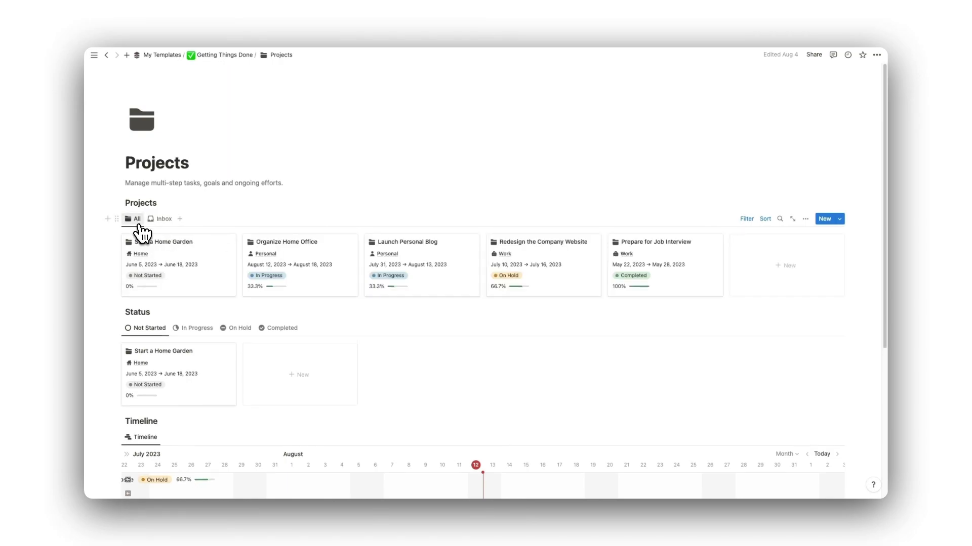
scroll(142, 232, down, 3)
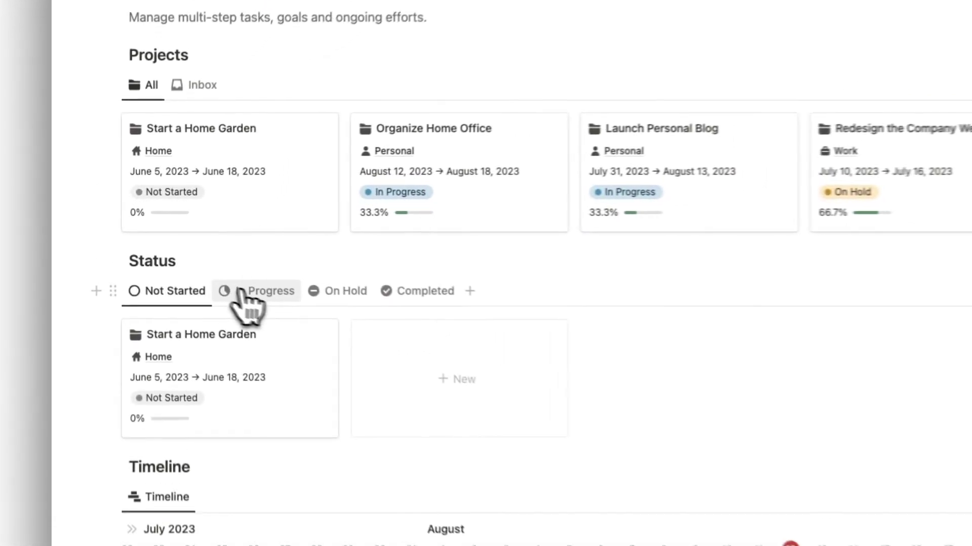
Browse the In Progress, On Hold and Completed project groups, then shift Organize Home Office's start date on the timeline.
click(276, 298)
click(362, 298)
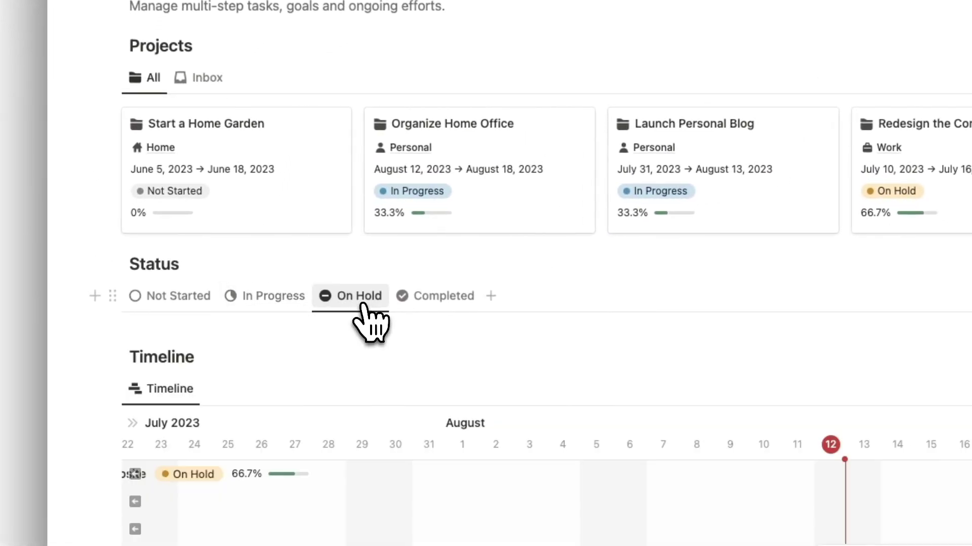
click(441, 300)
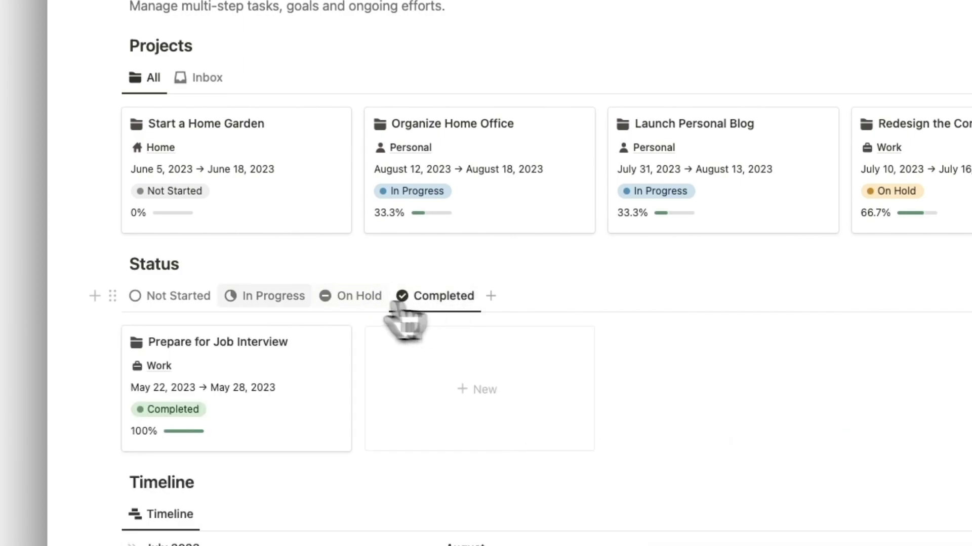
click(172, 296)
scroll(175, 303, down, 3)
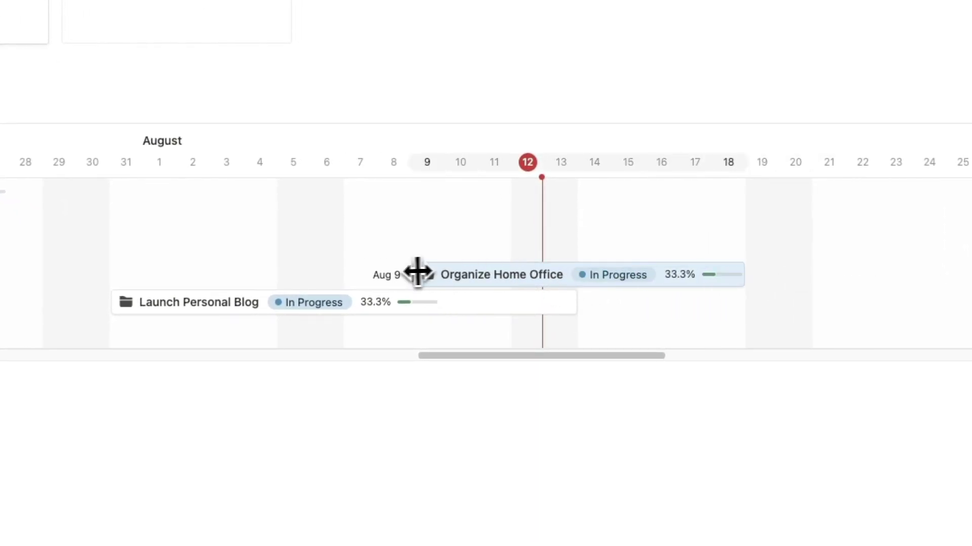
drag(414, 273, 510, 282)
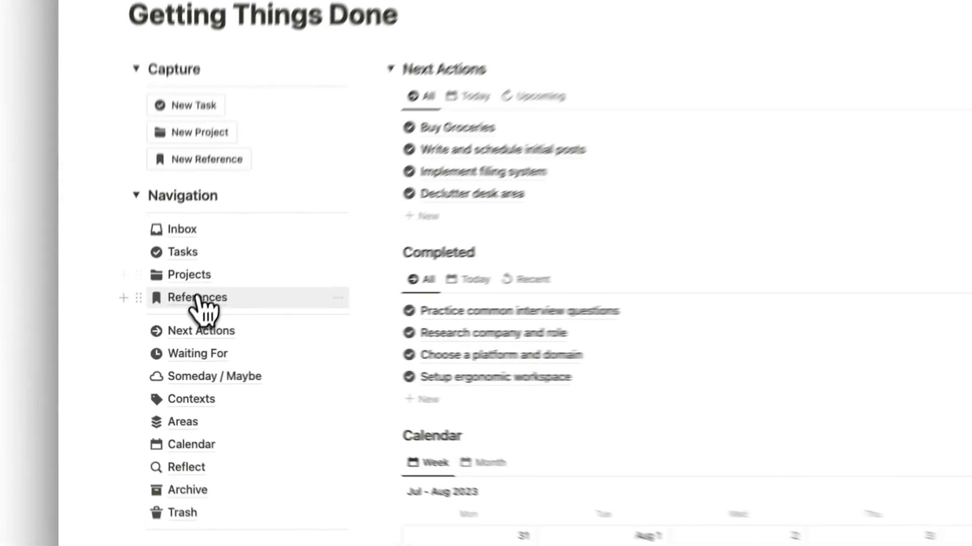
click(159, 330)
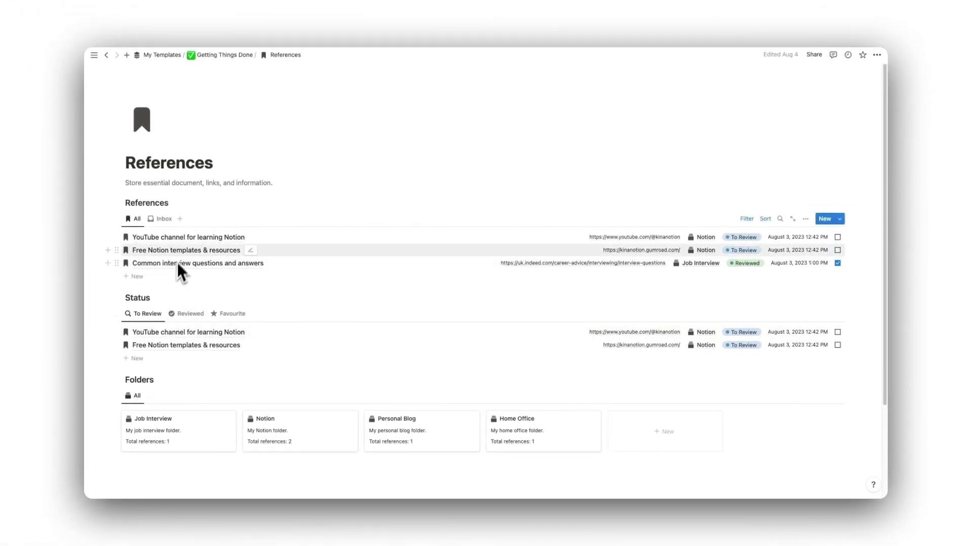
click(164, 220)
click(138, 219)
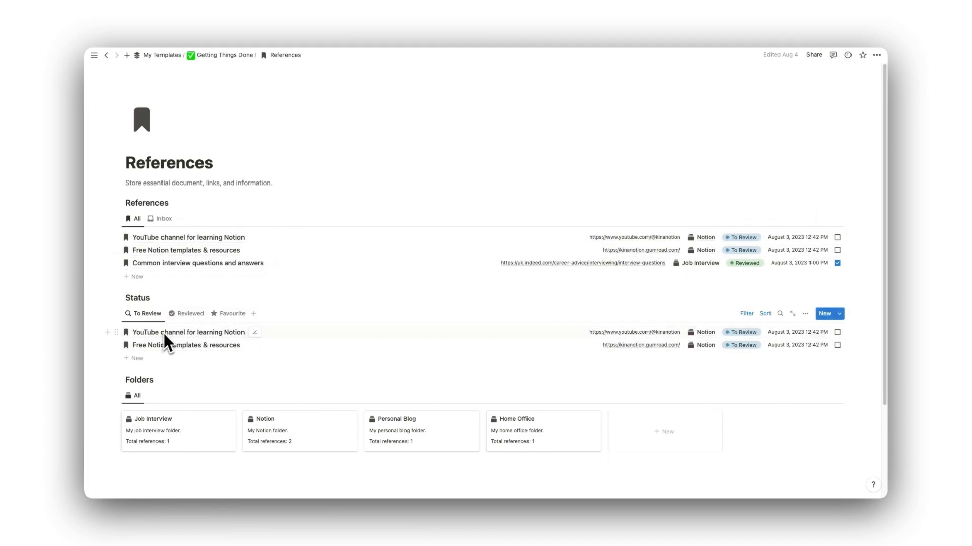
click(188, 314)
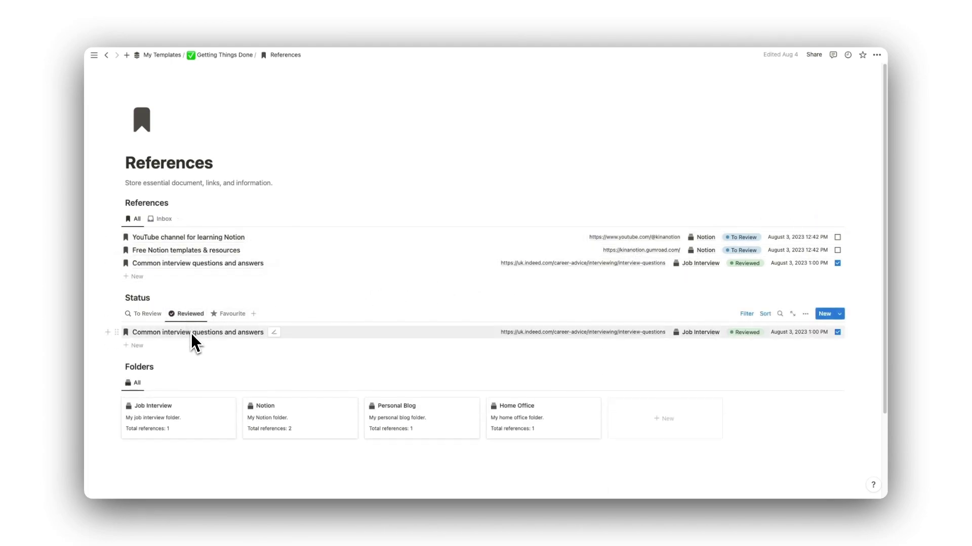
click(229, 314)
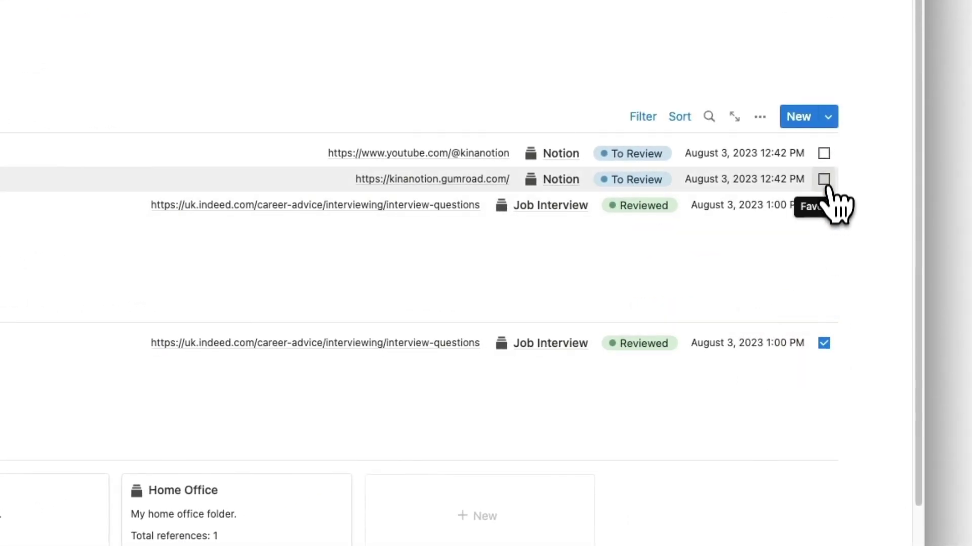
click(824, 179)
click(823, 369)
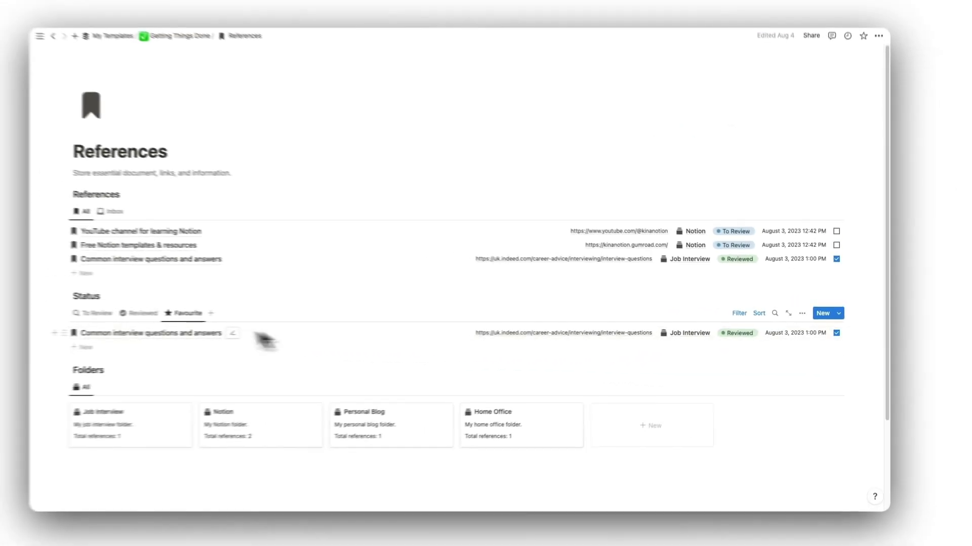
click(92, 313)
scroll(91, 315, down, 3)
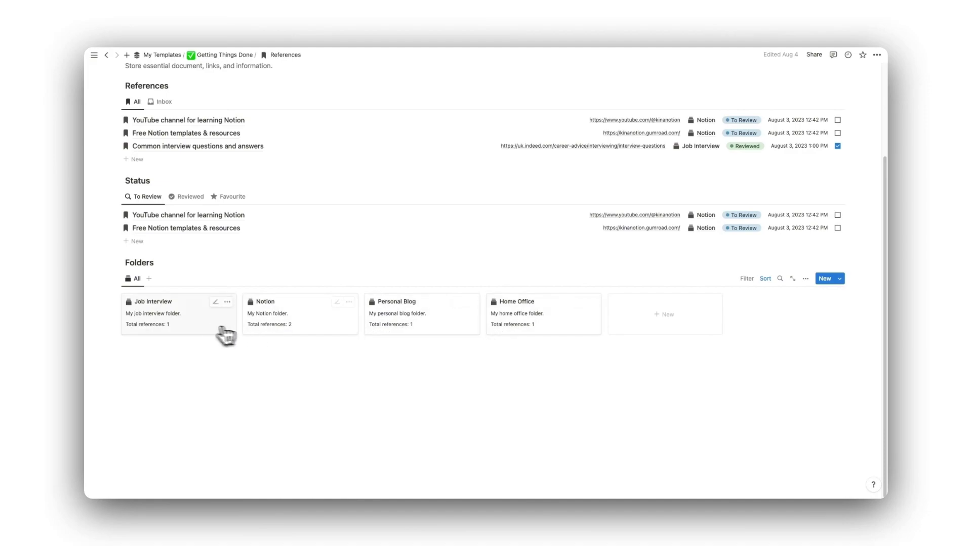
click(183, 306)
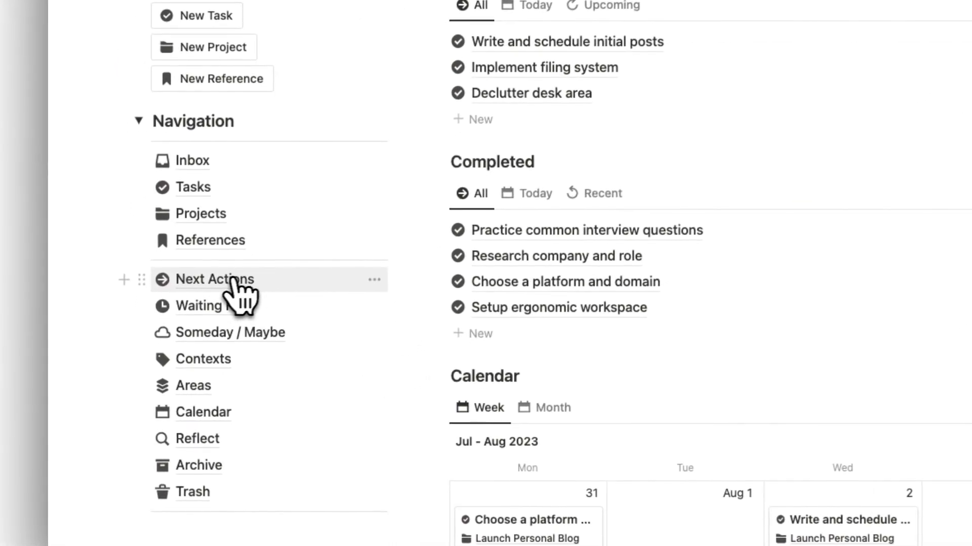
click(234, 279)
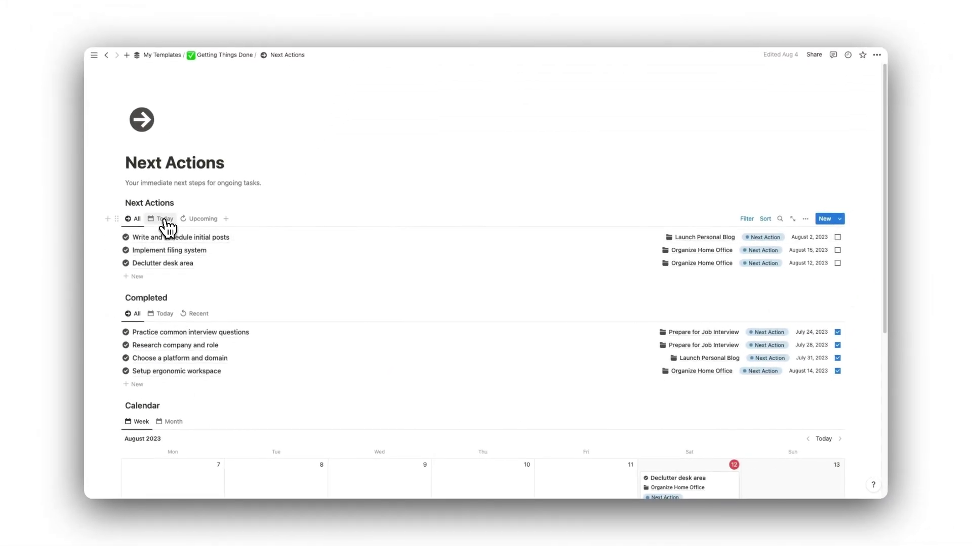
click(165, 220)
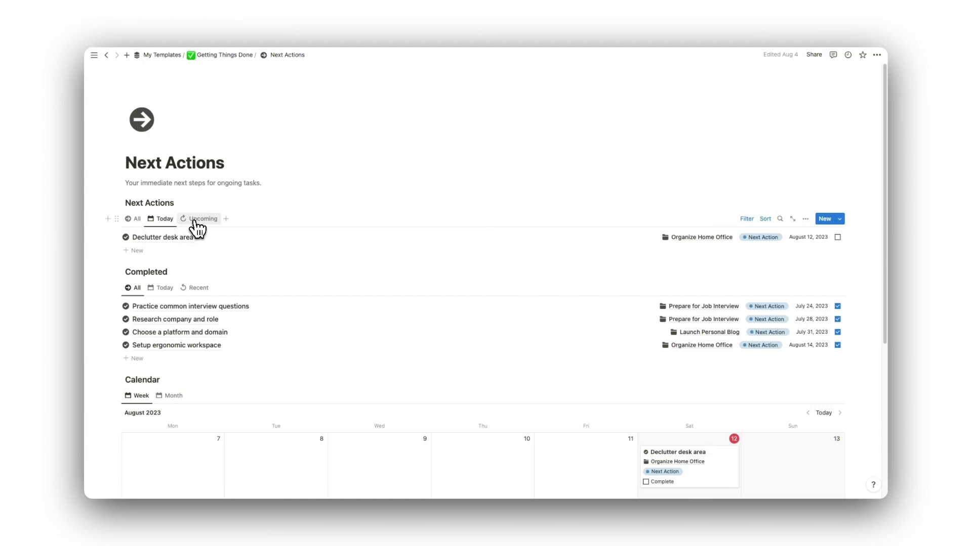
click(197, 222)
click(139, 222)
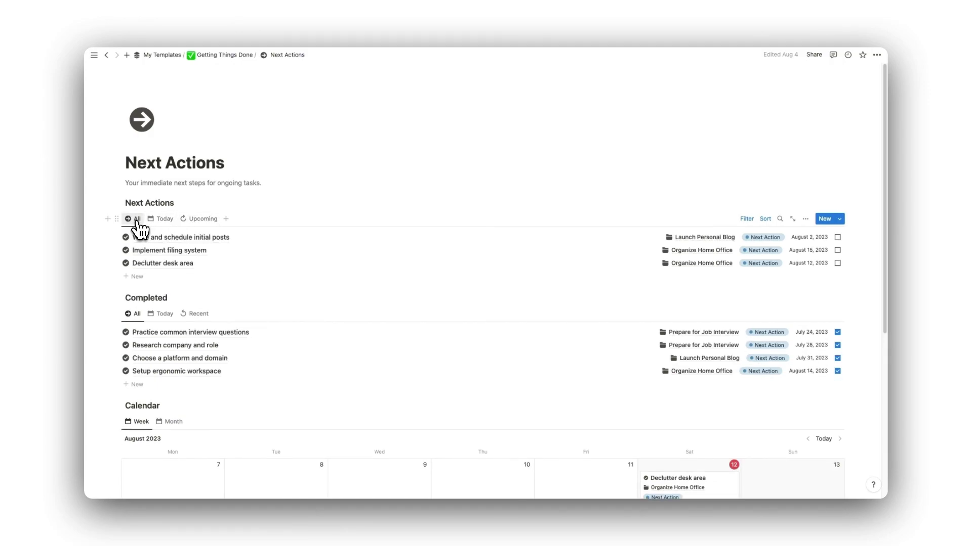
click(161, 314)
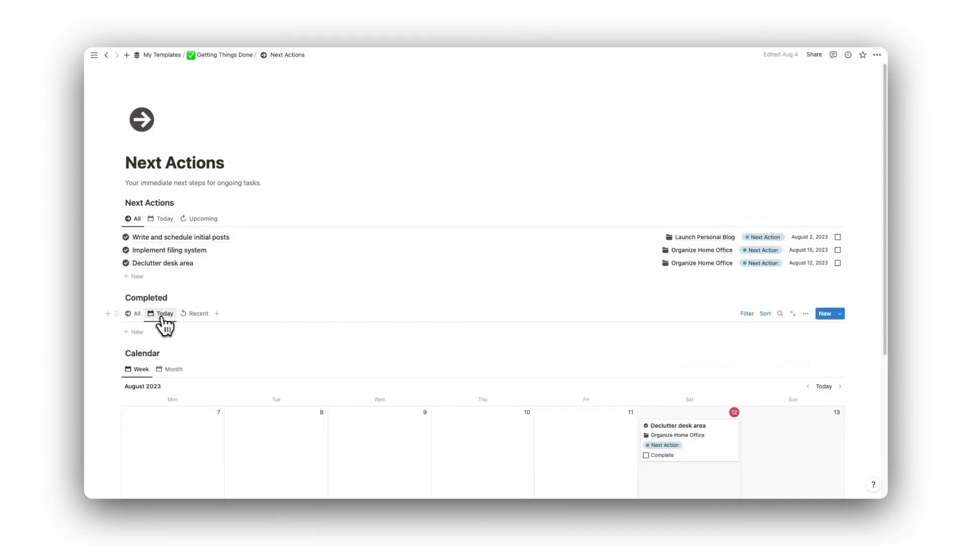
click(135, 315)
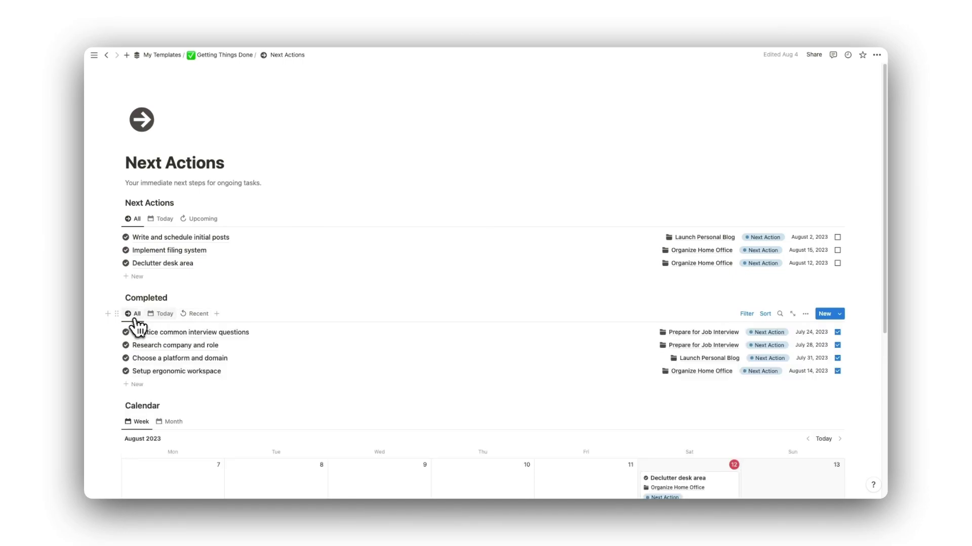
scroll(430, 351, down, 5)
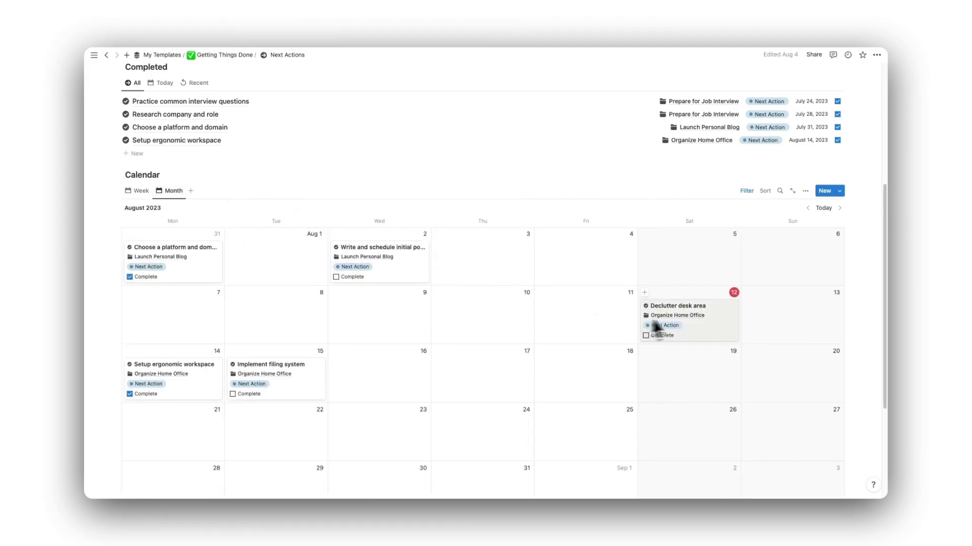
key(super+bracketleft)
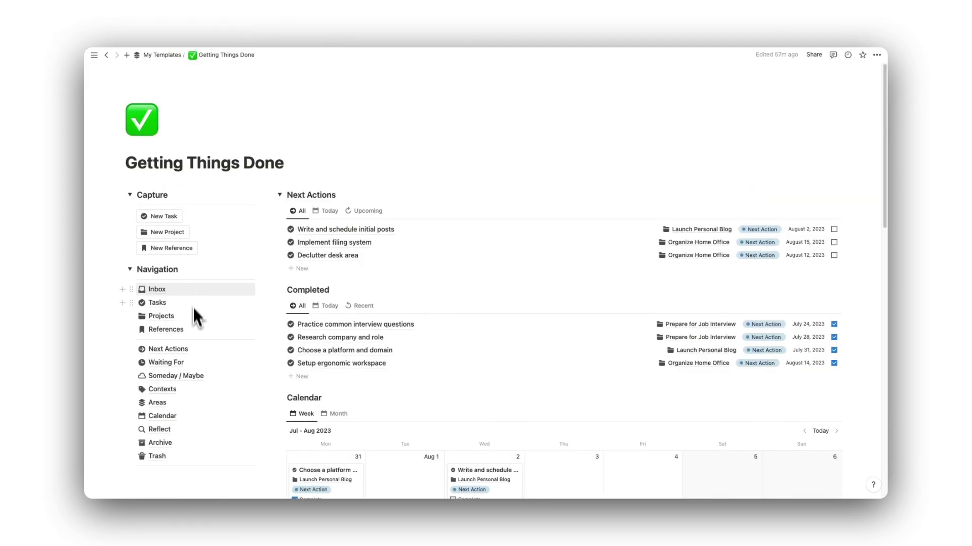
click(213, 284)
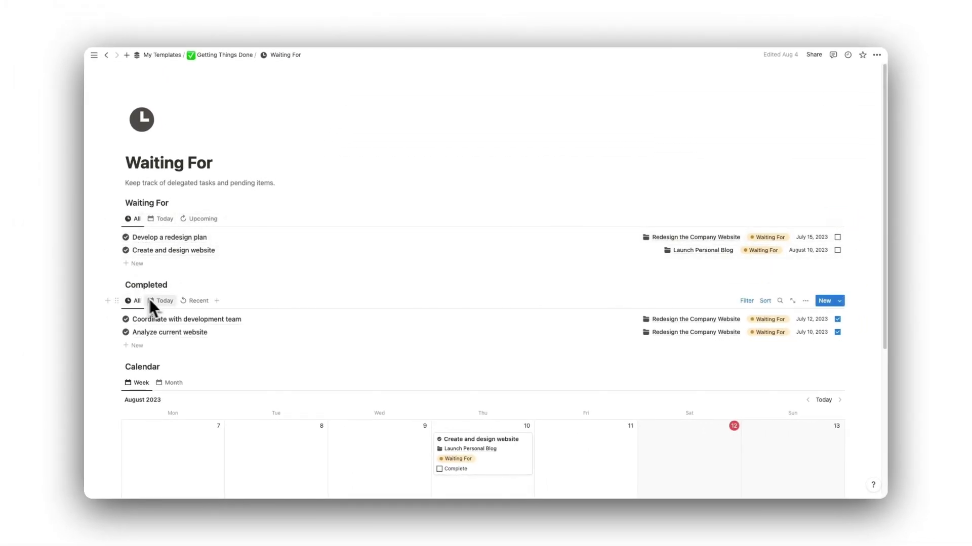
scroll(192, 303, down, 3)
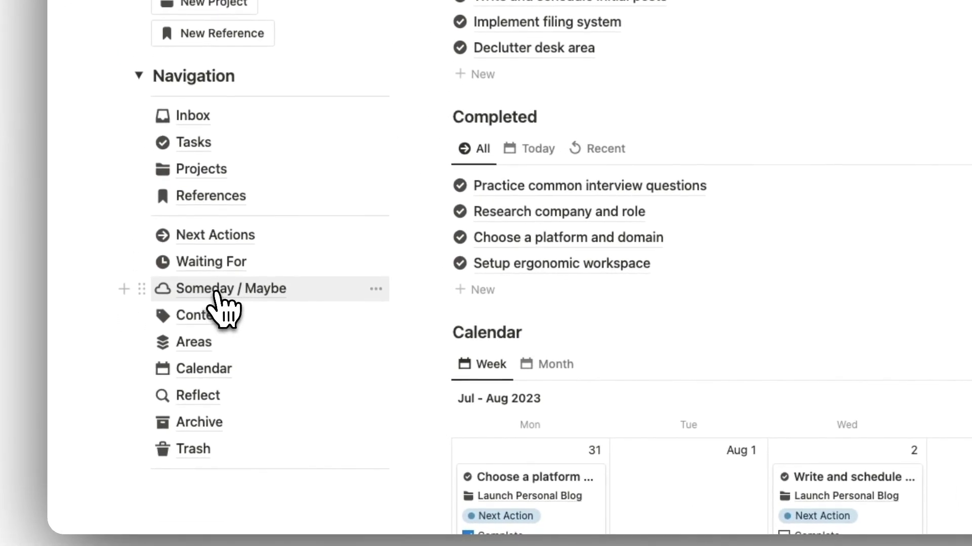
click(215, 292)
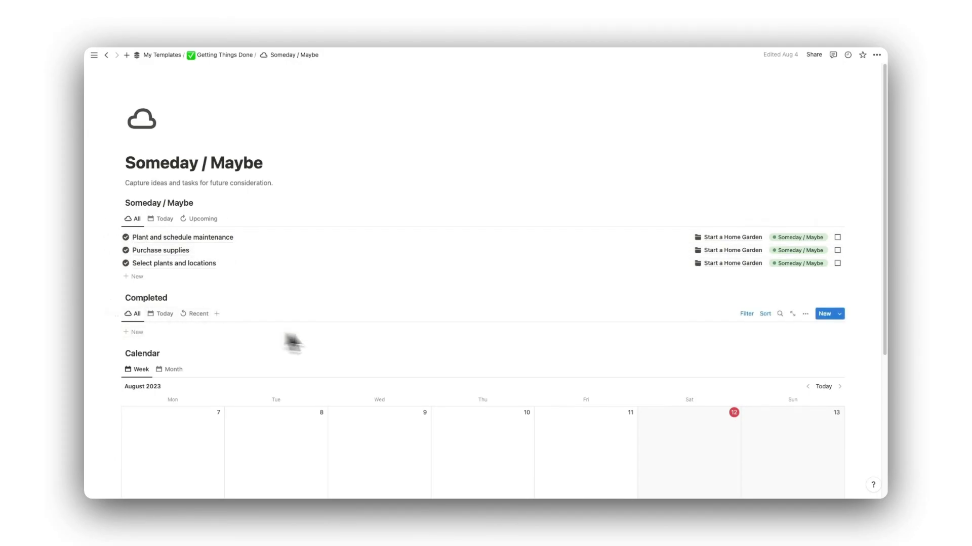
scroll(478, 382, down, 5)
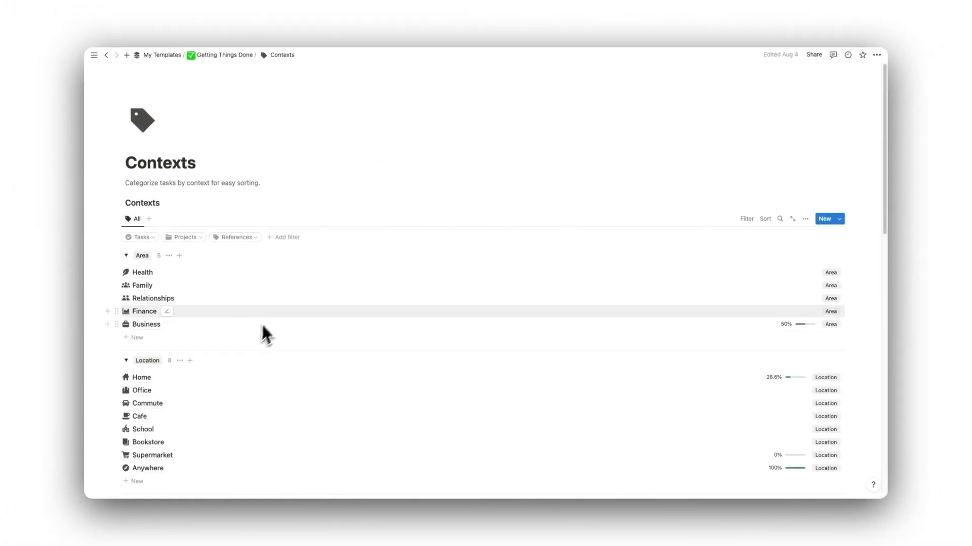
scroll(276, 311, down, 9)
scroll(276, 311, down, 3)
scroll(276, 311, up, 8)
scroll(277, 311, up, 4)
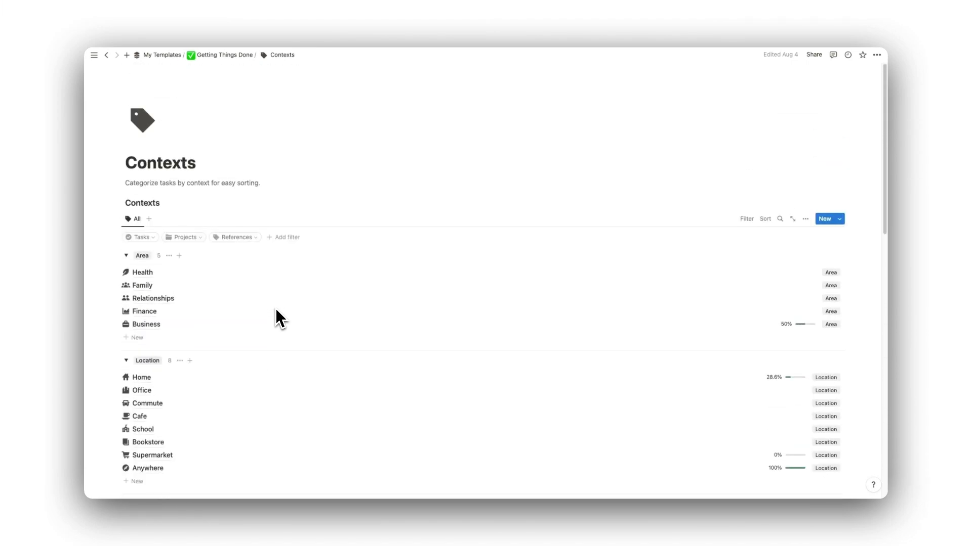
click(129, 254)
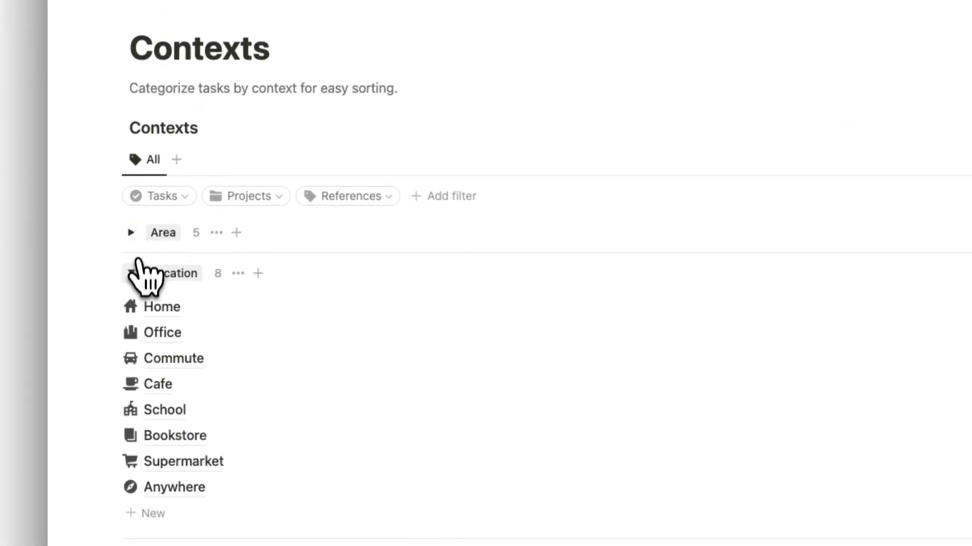
click(133, 273)
click(132, 315)
click(131, 274)
click(131, 233)
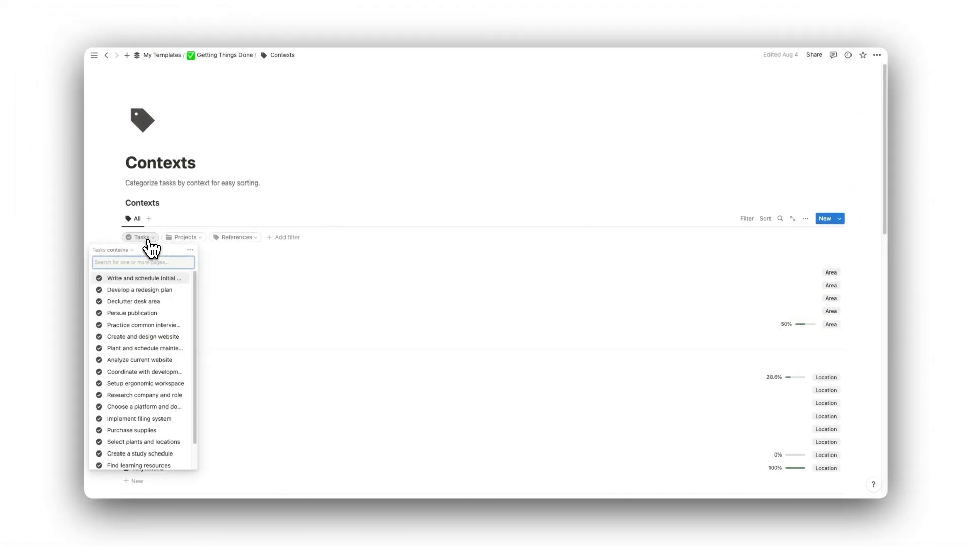
click(183, 238)
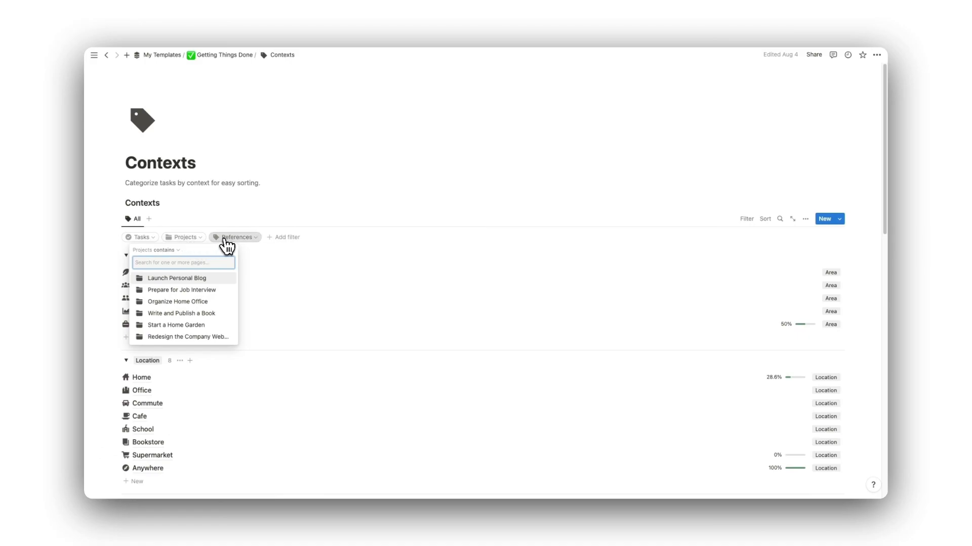
click(310, 210)
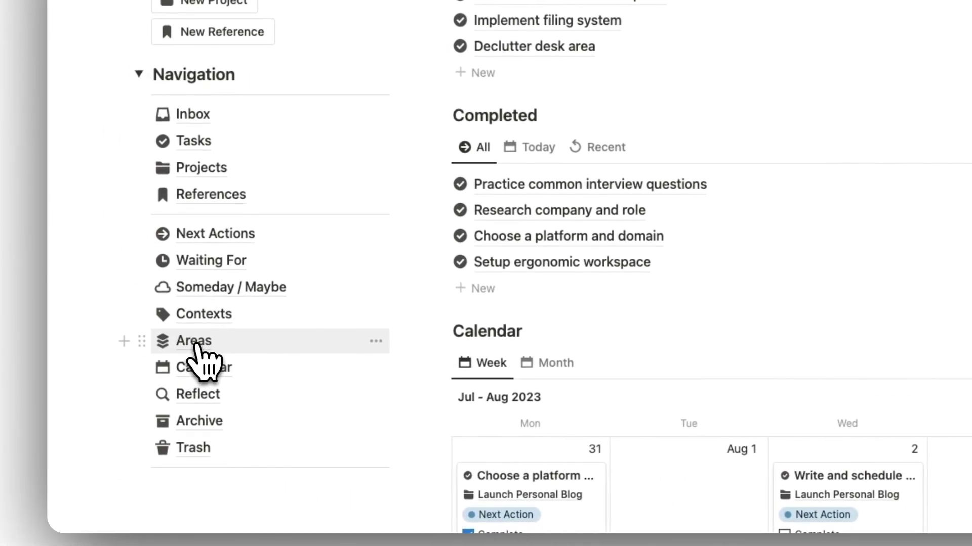
click(198, 345)
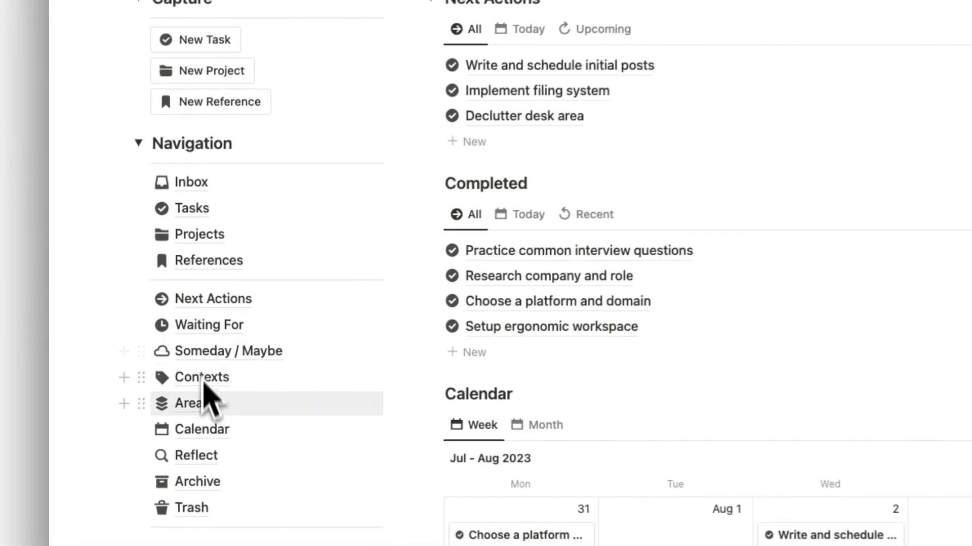
click(205, 355)
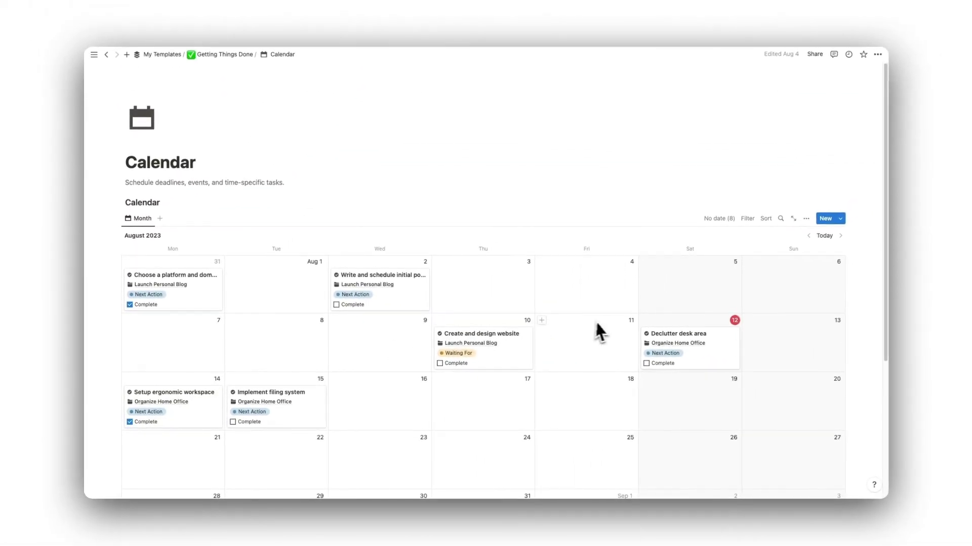
scroll(604, 321, down, 3)
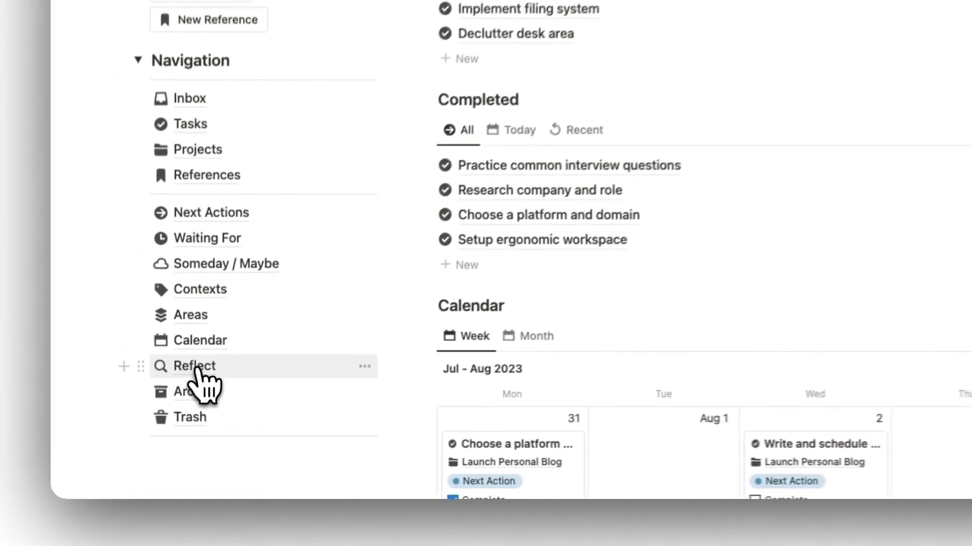
On the Reflect page, collapse the Get Clear, Get Current and Get Creative sections, then re-expand two.
click(159, 429)
click(128, 202)
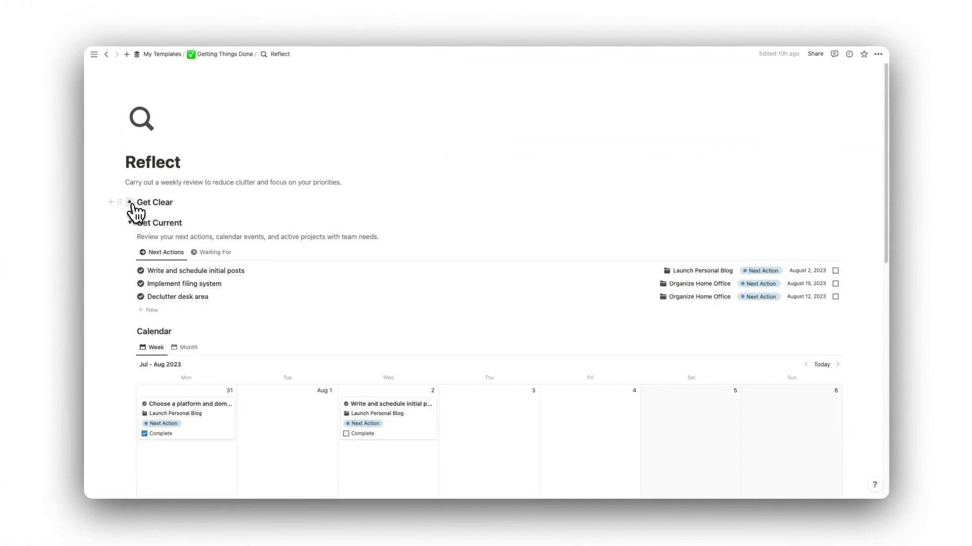
click(130, 224)
click(130, 244)
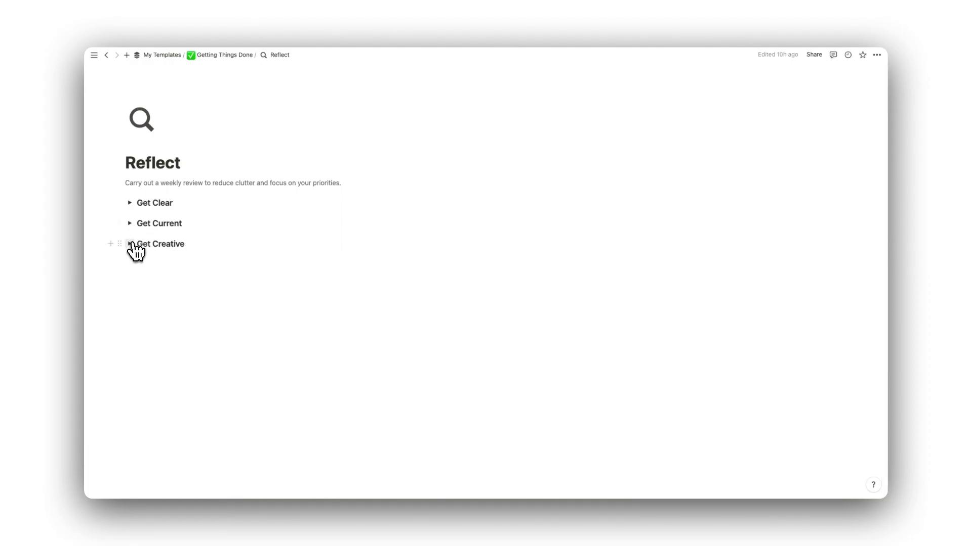
click(131, 224)
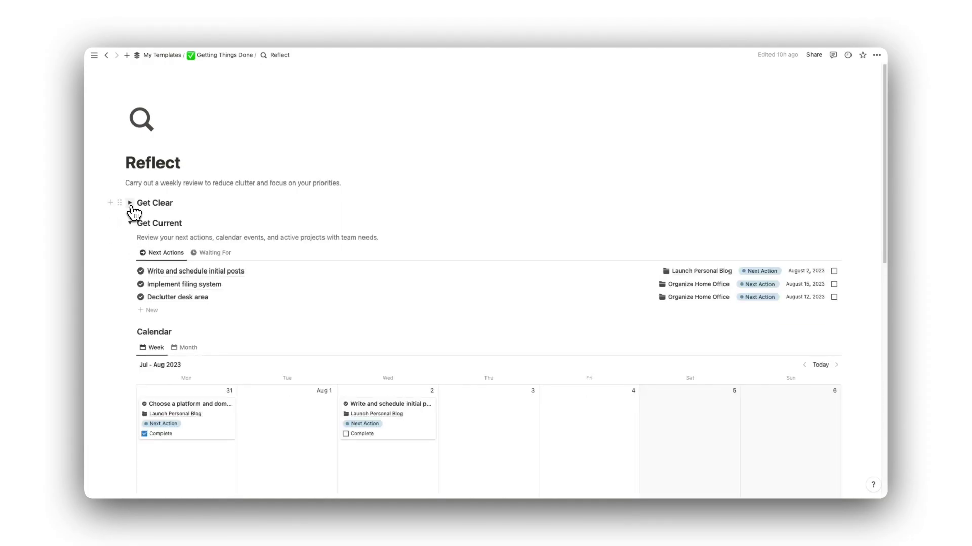
click(130, 203)
Cycle through the inbox projects, references and tasks lists, plus Waiting For and Next Actions.
click(187, 231)
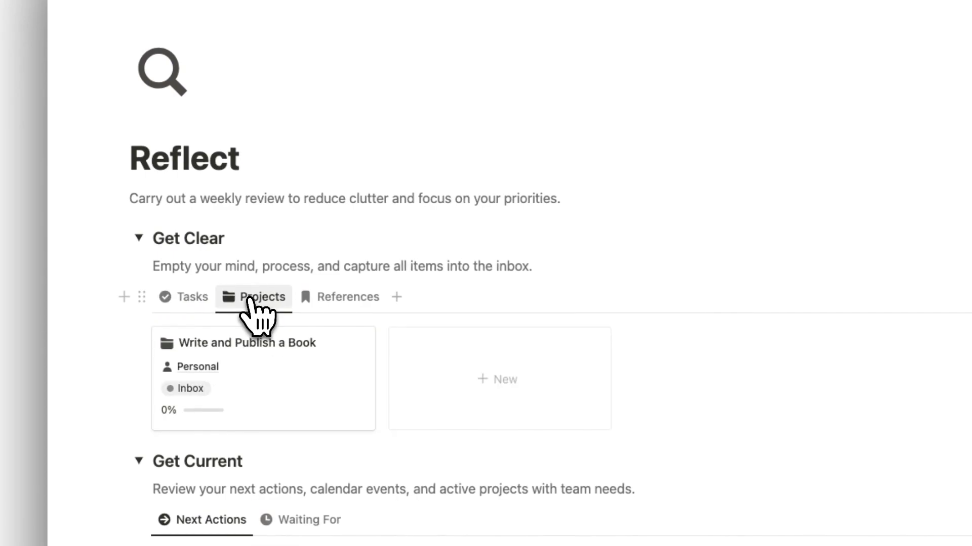
click(336, 304)
click(192, 298)
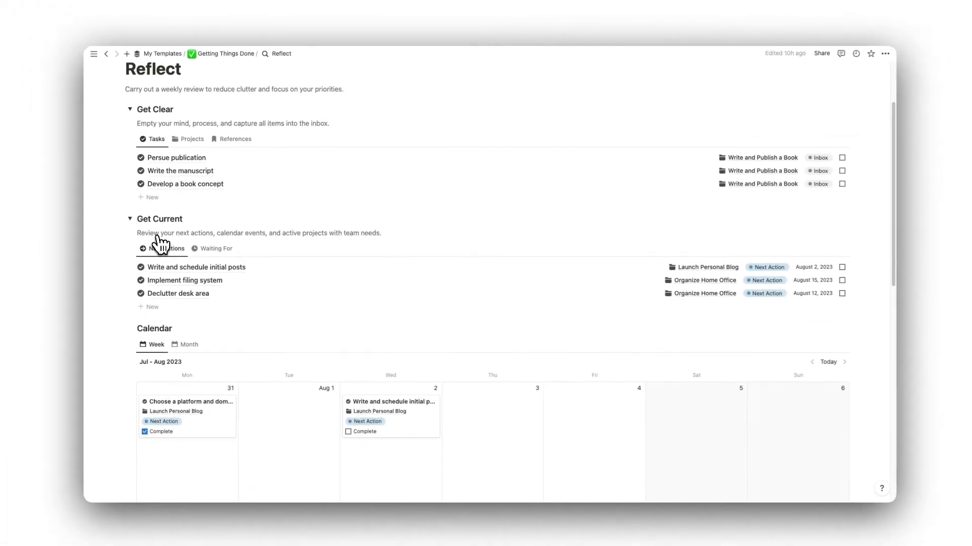
click(208, 249)
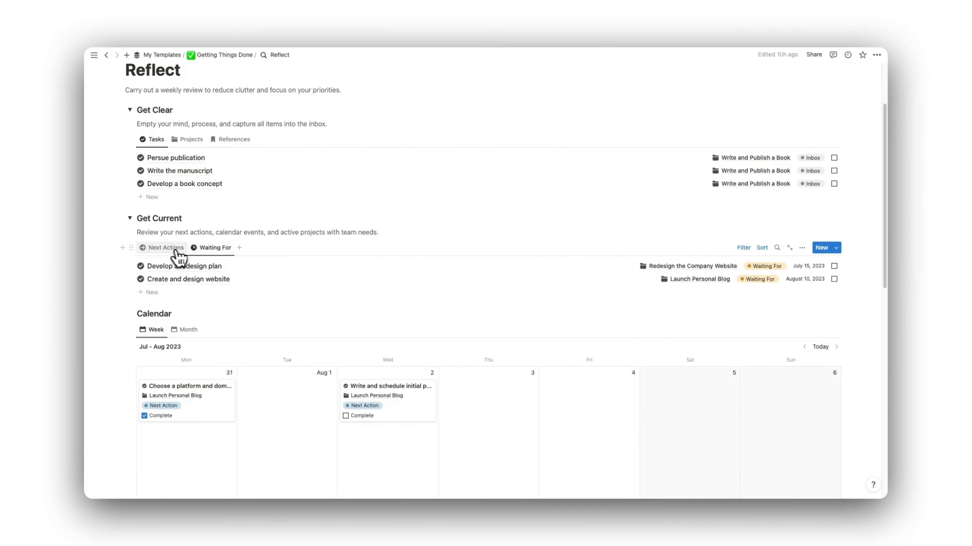
click(177, 250)
Switch the calendar between Month and Week, then schedule Select plants and locations for August 17.
scroll(172, 256, down, 5)
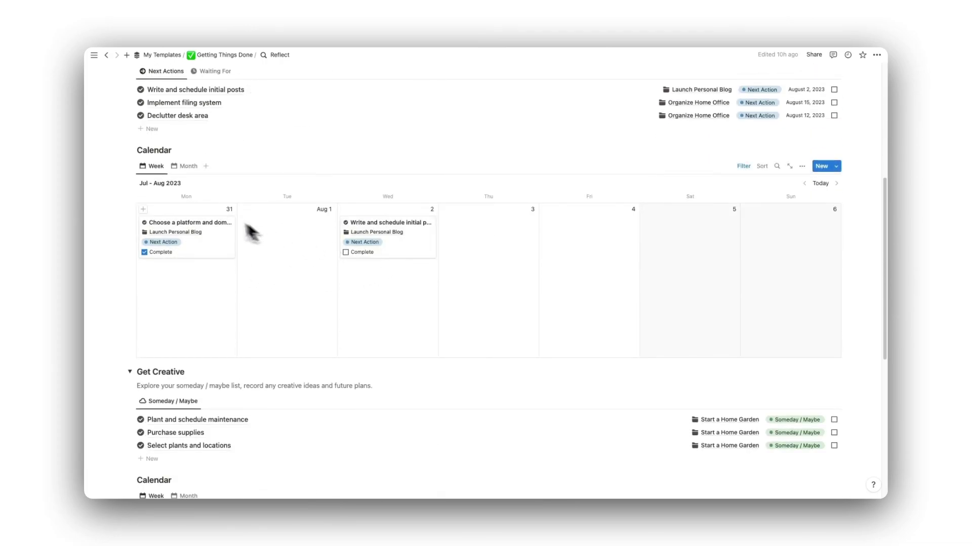
click(188, 167)
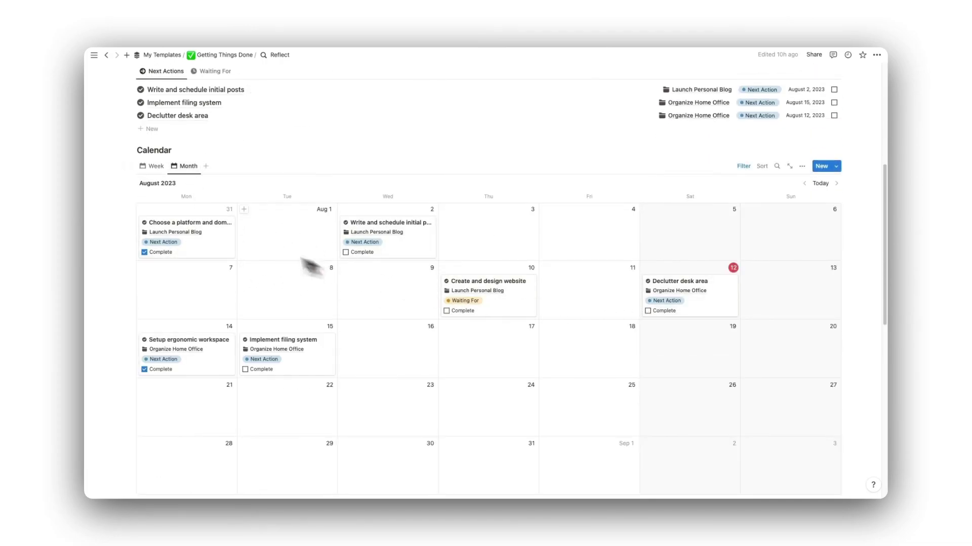
click(154, 171)
scroll(155, 173, down, 5)
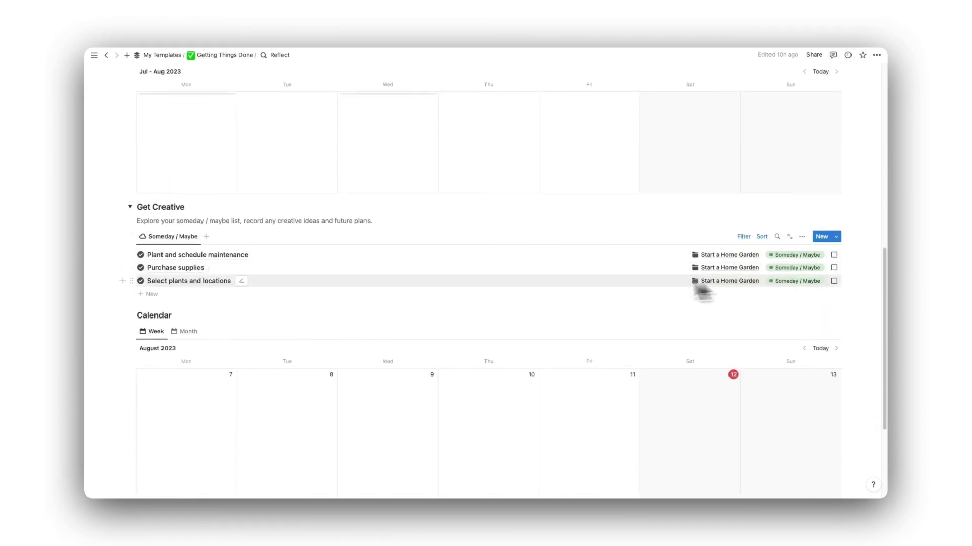
scroll(323, 304, down, 1)
scroll(324, 303, down, 5)
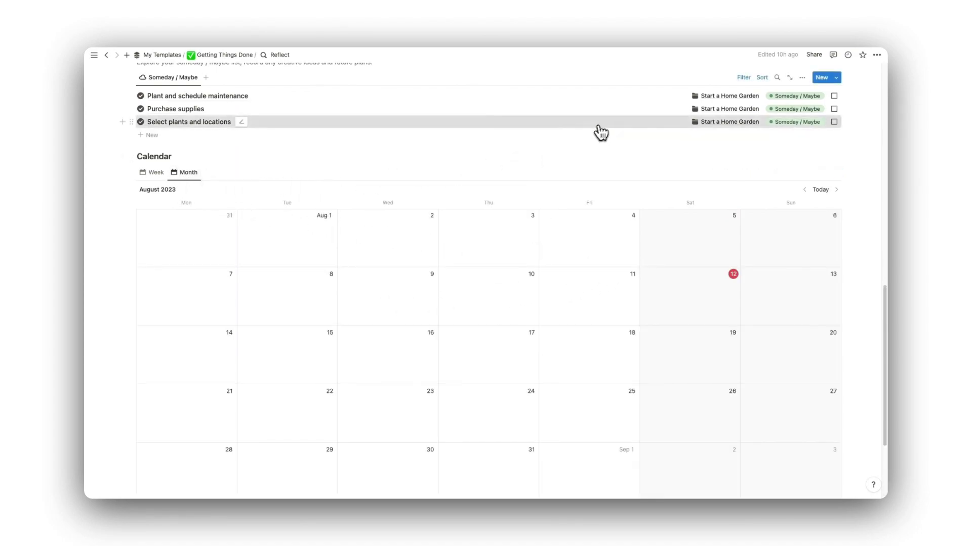
drag(592, 123, 500, 353)
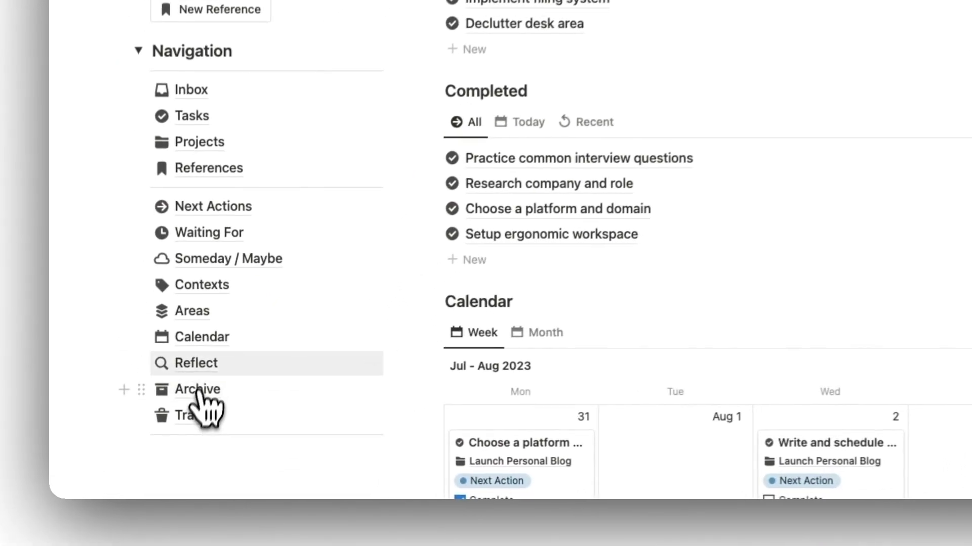
On the Archive page, view the archived projects and then the archived tasks.
click(160, 443)
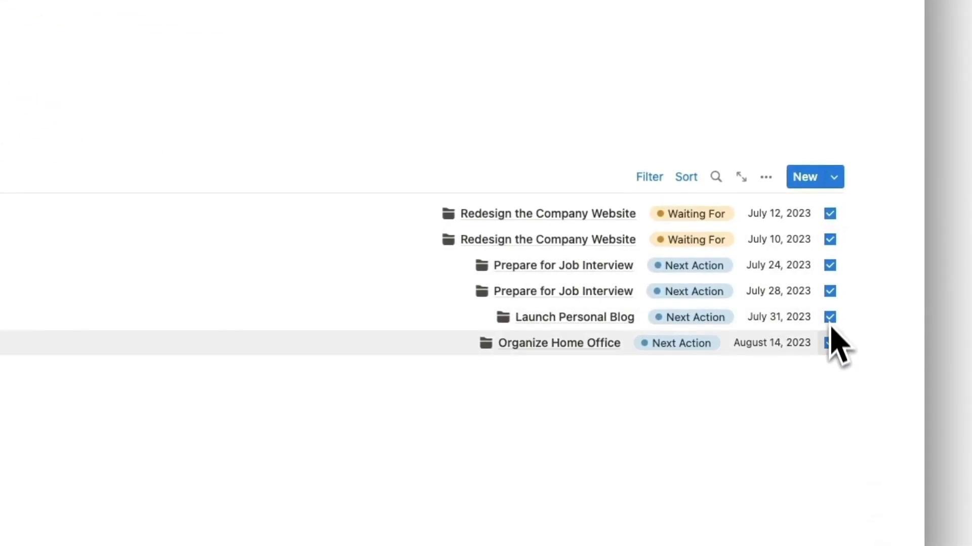
click(167, 221)
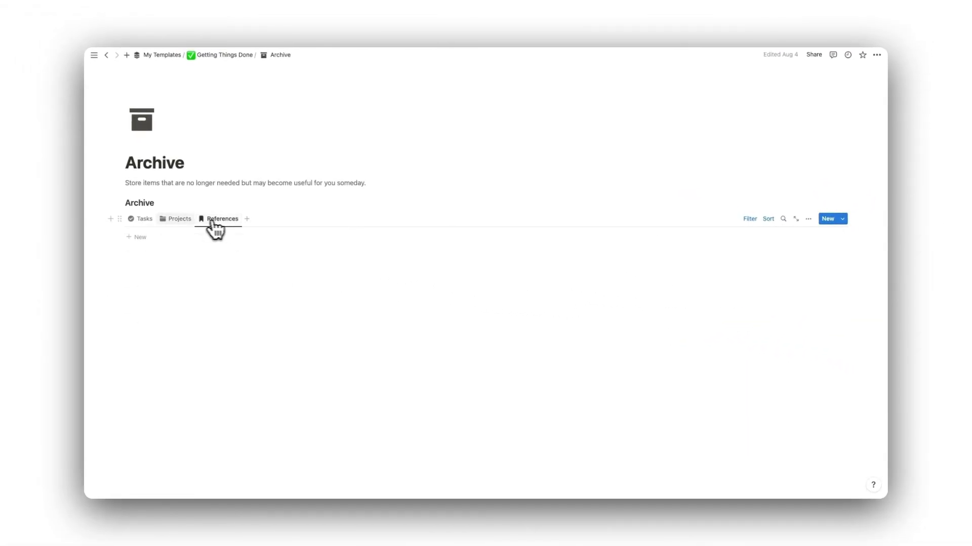
click(144, 220)
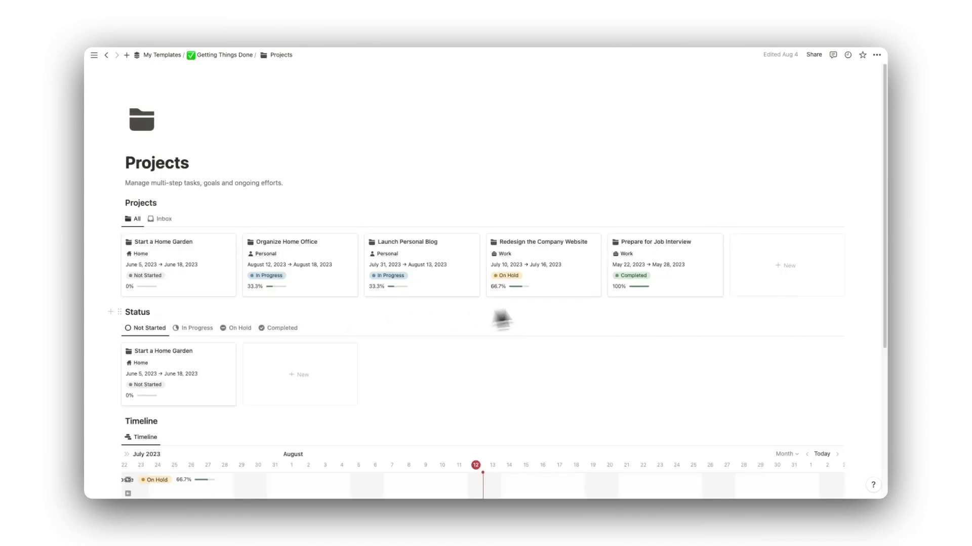
Tick the Archive checkbox on Prepare for Job Interview and confirm it in the archived projects list.
click(674, 269)
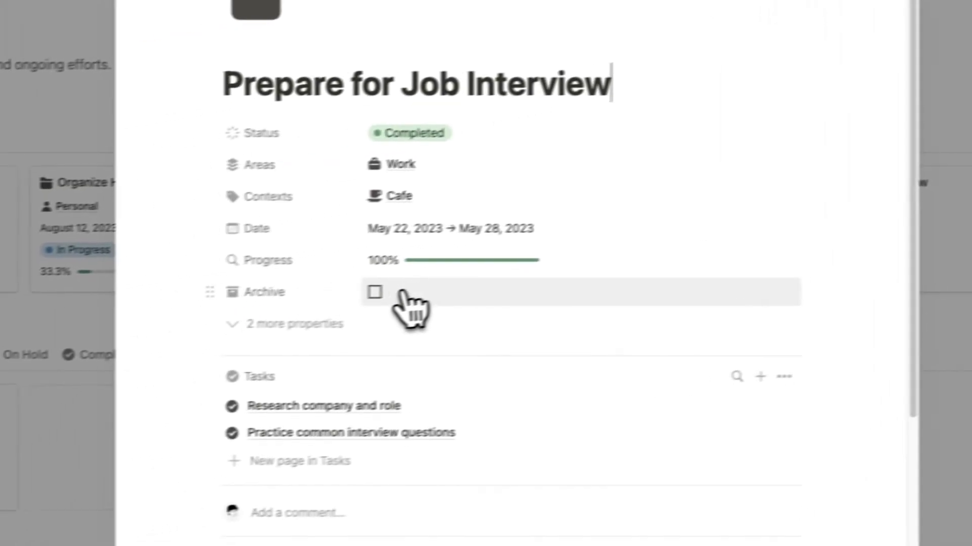
click(175, 324)
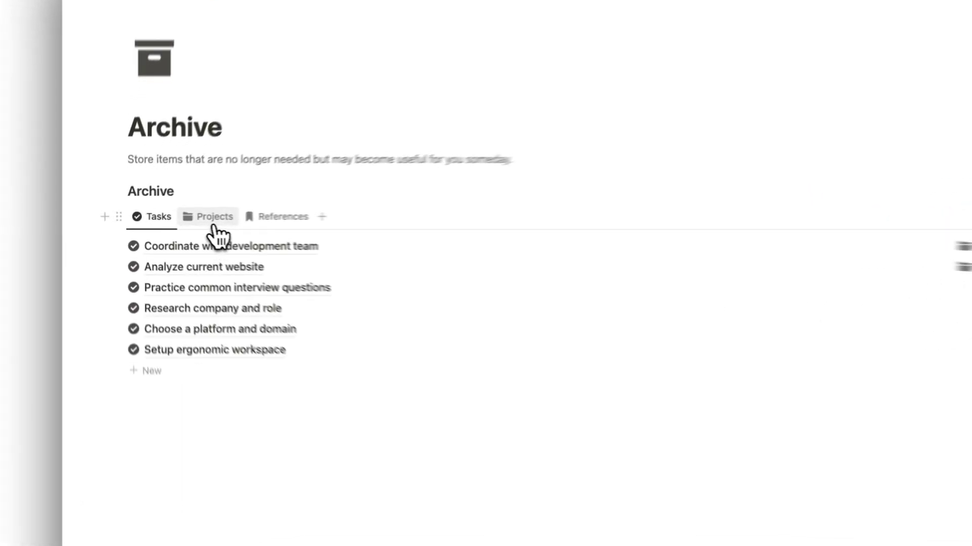
click(205, 217)
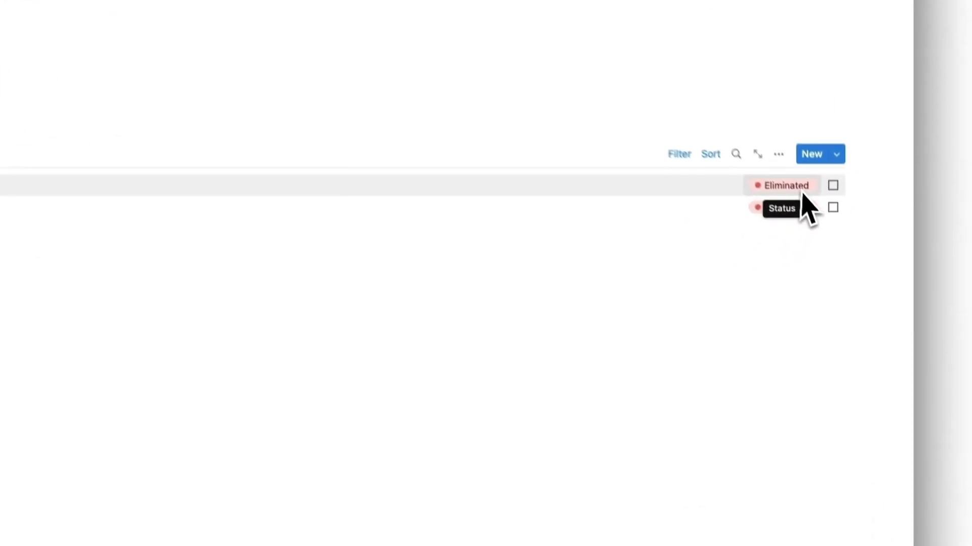
View the status choices on an item tagged Eliminated in the Trash list.
click(786, 185)
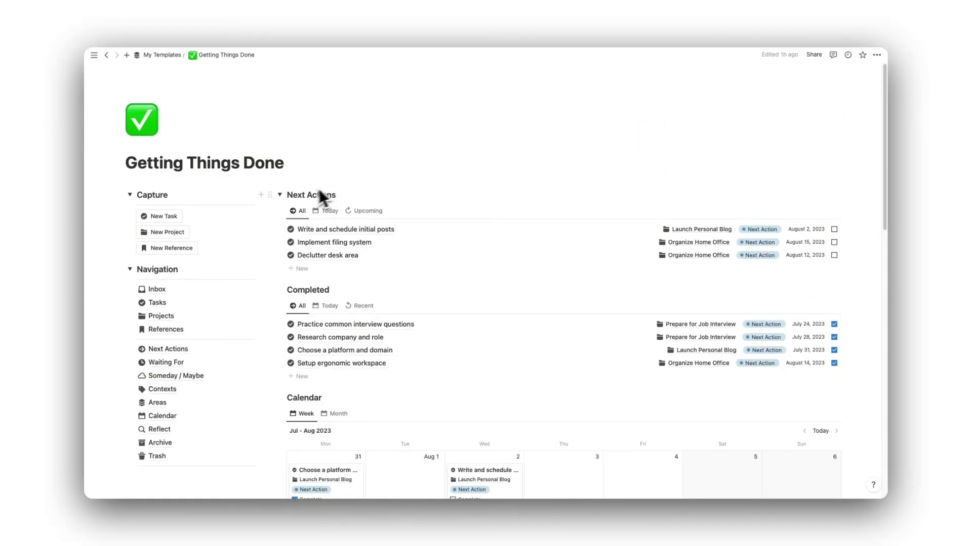
click(279, 195)
click(280, 216)
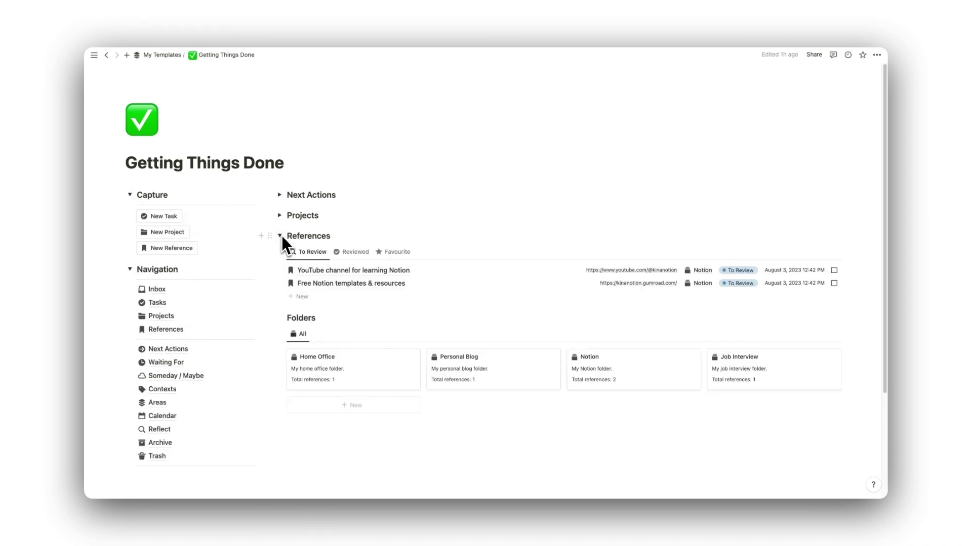
click(281, 216)
click(280, 195)
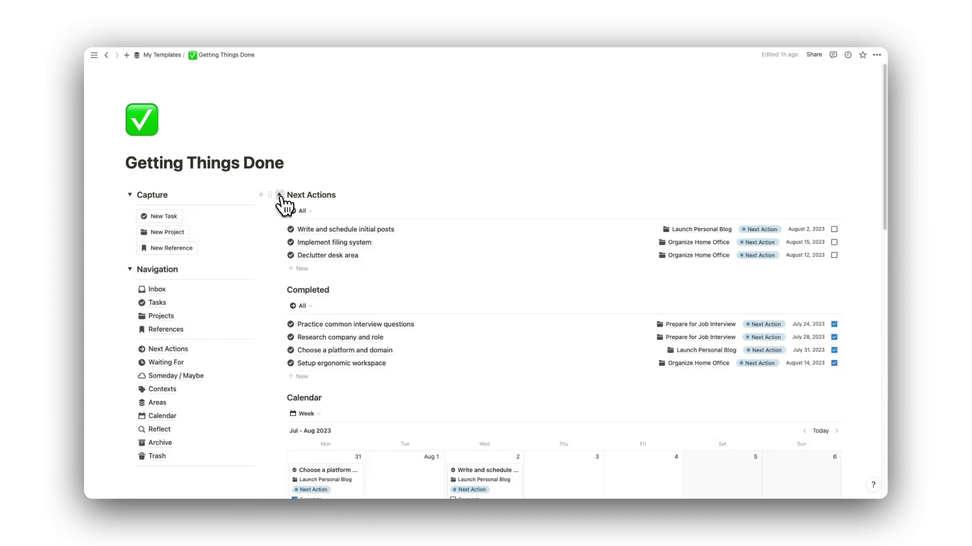